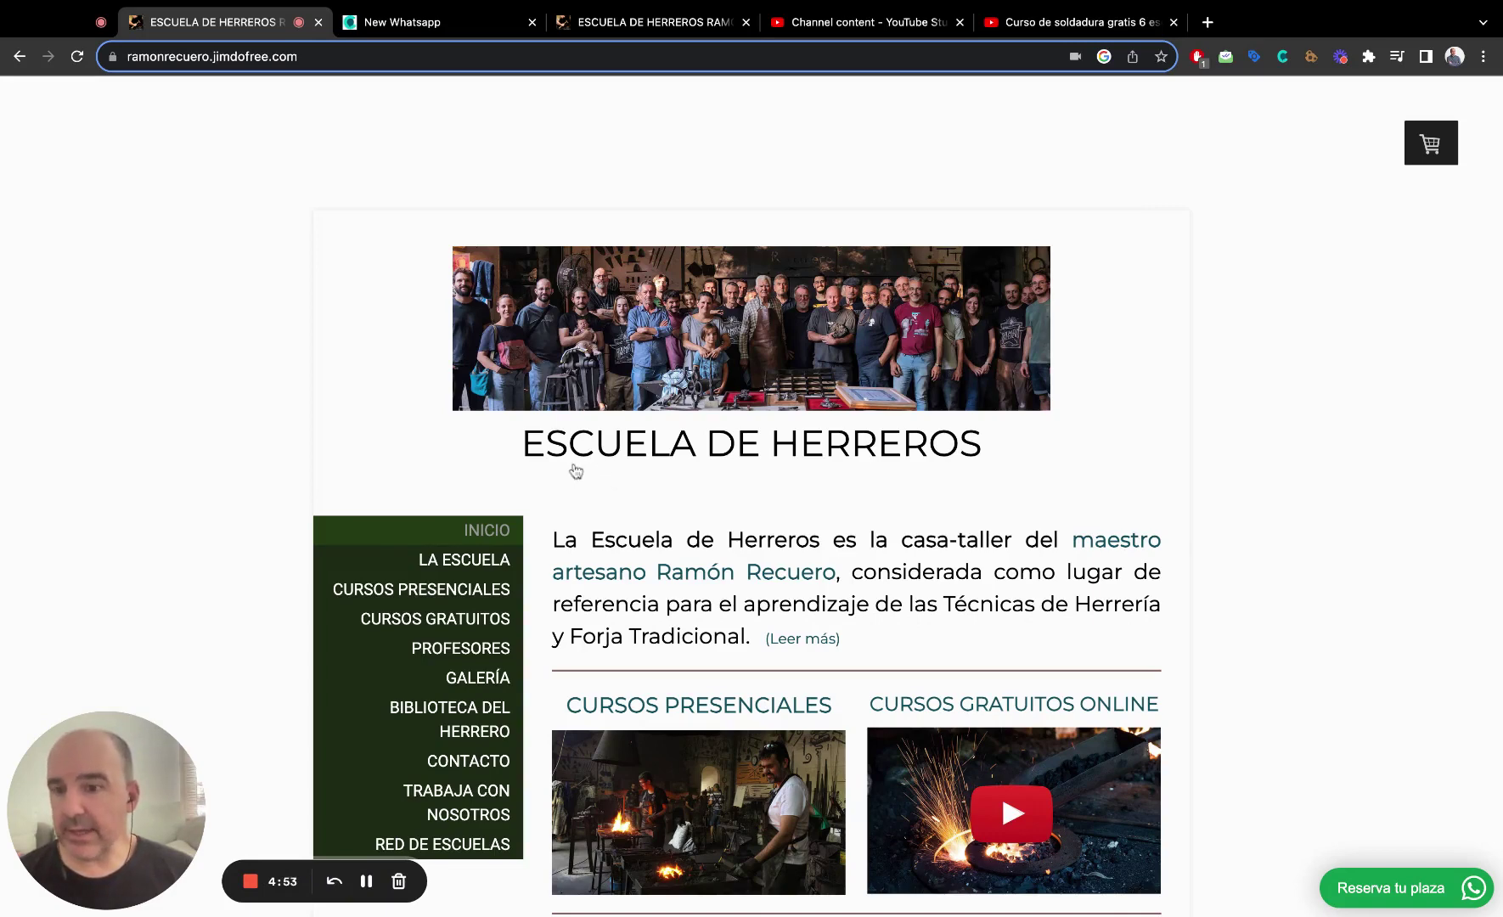
- Try the Reserva tu plaza WhatsApp form on the live site, close it, and return to the Jimdo editor
scroll(675, 518, "down", 3)
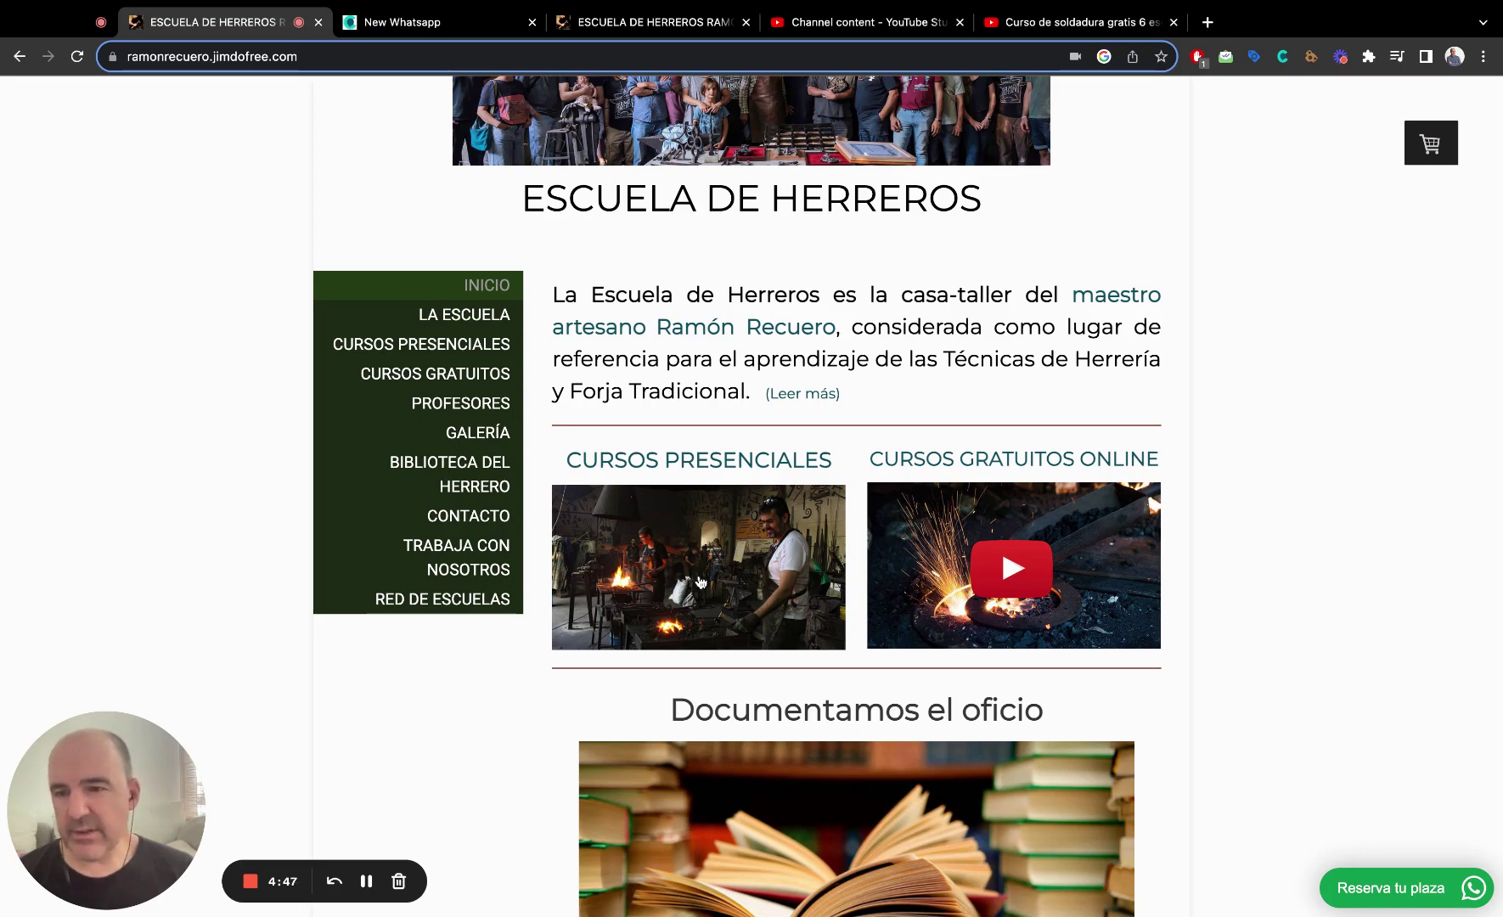
scroll(751, 498, "up", 3)
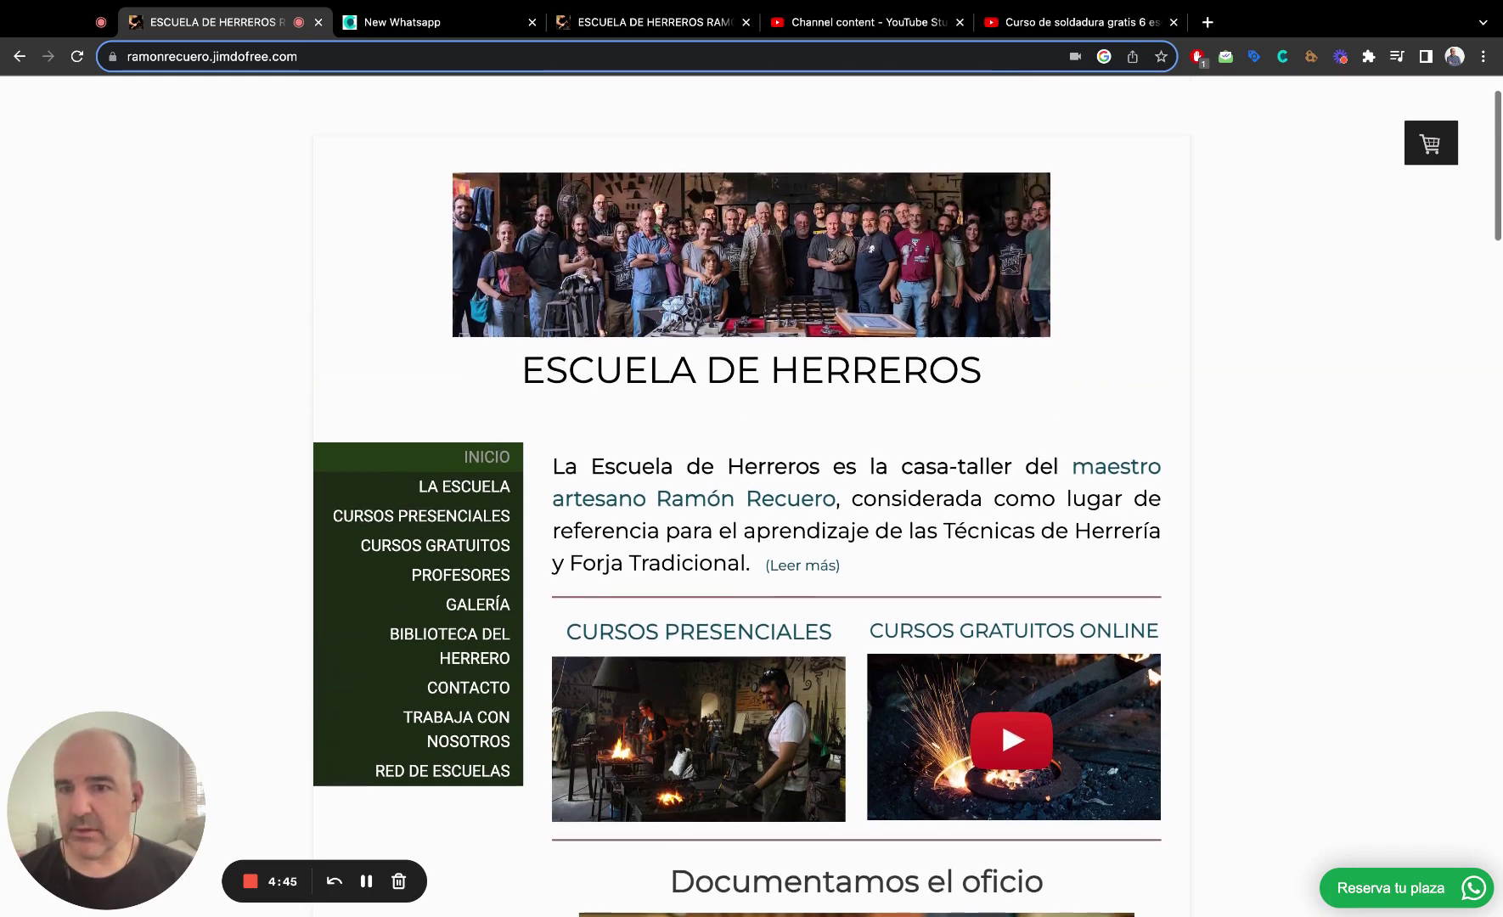
scroll(734, 610, "down", 2)
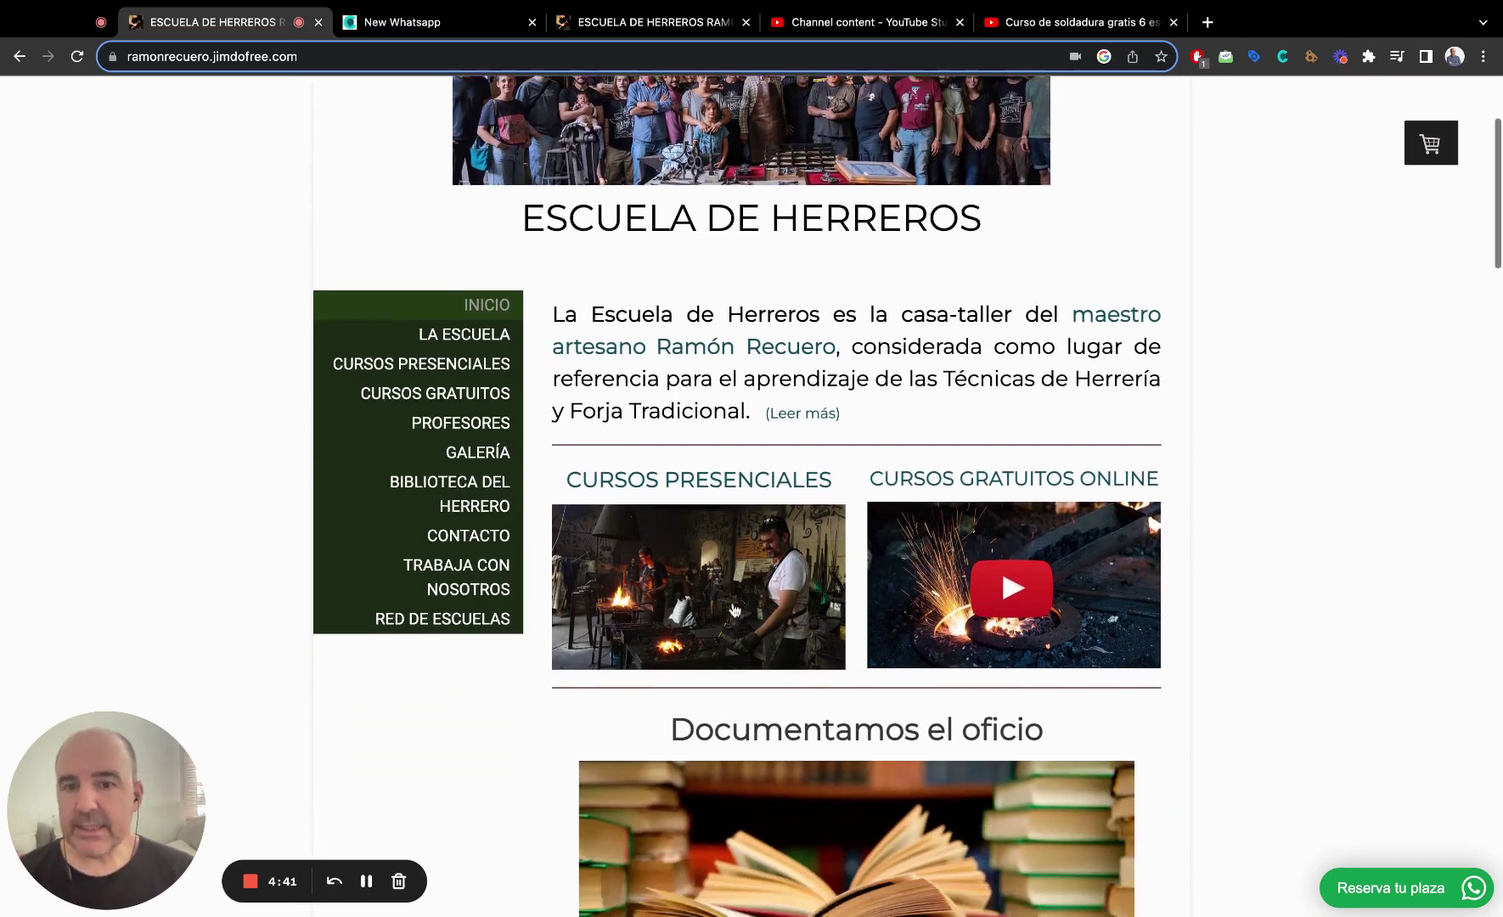
scroll(735, 610, "up", 3)
left_click(1384, 890)
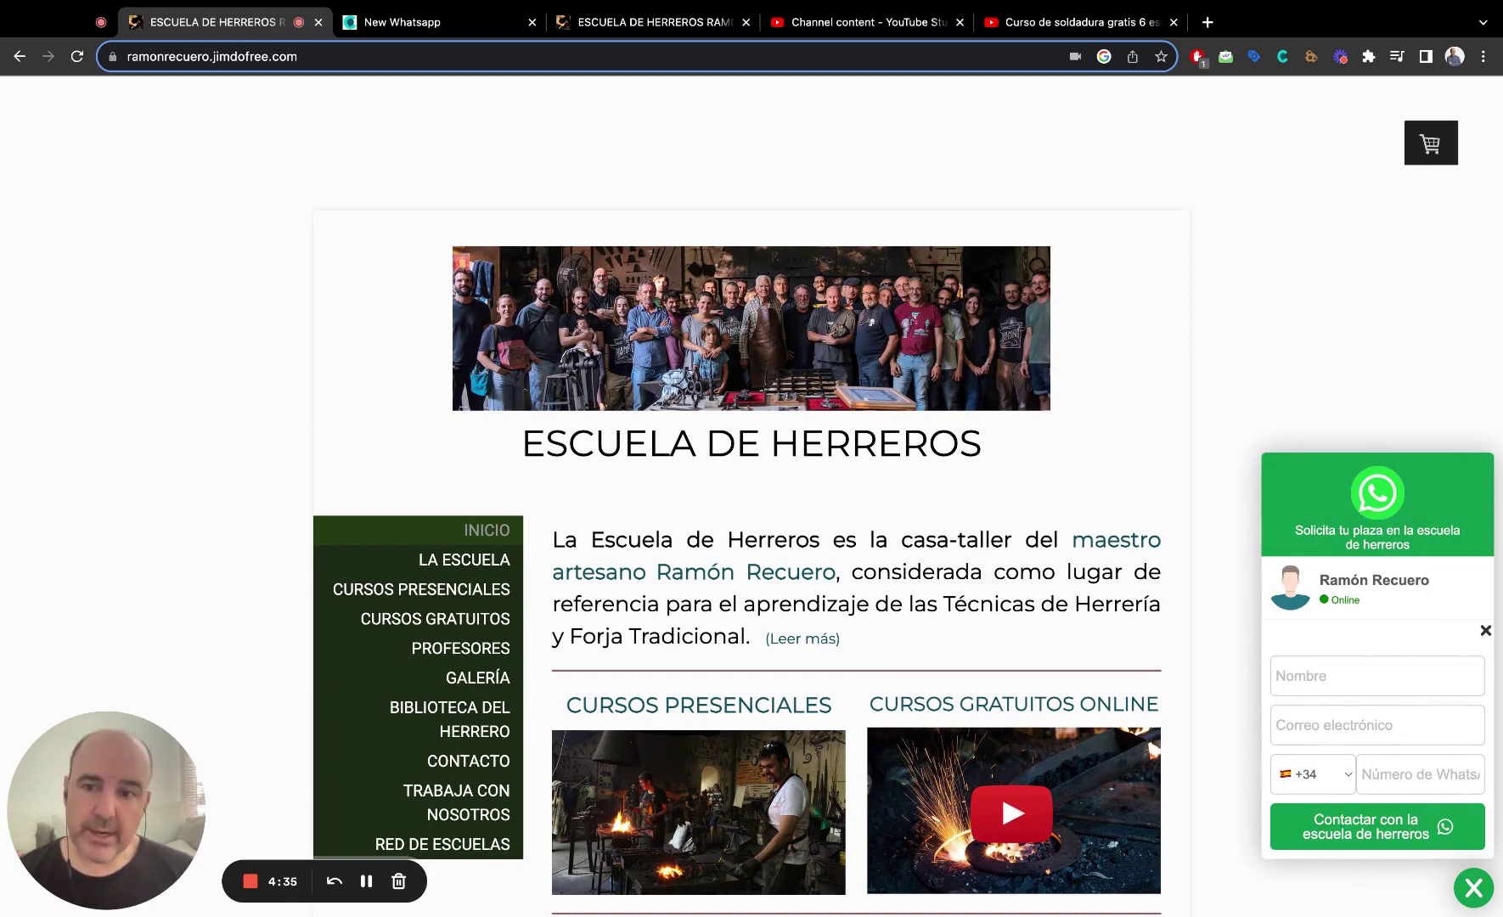
left_click(1485, 630)
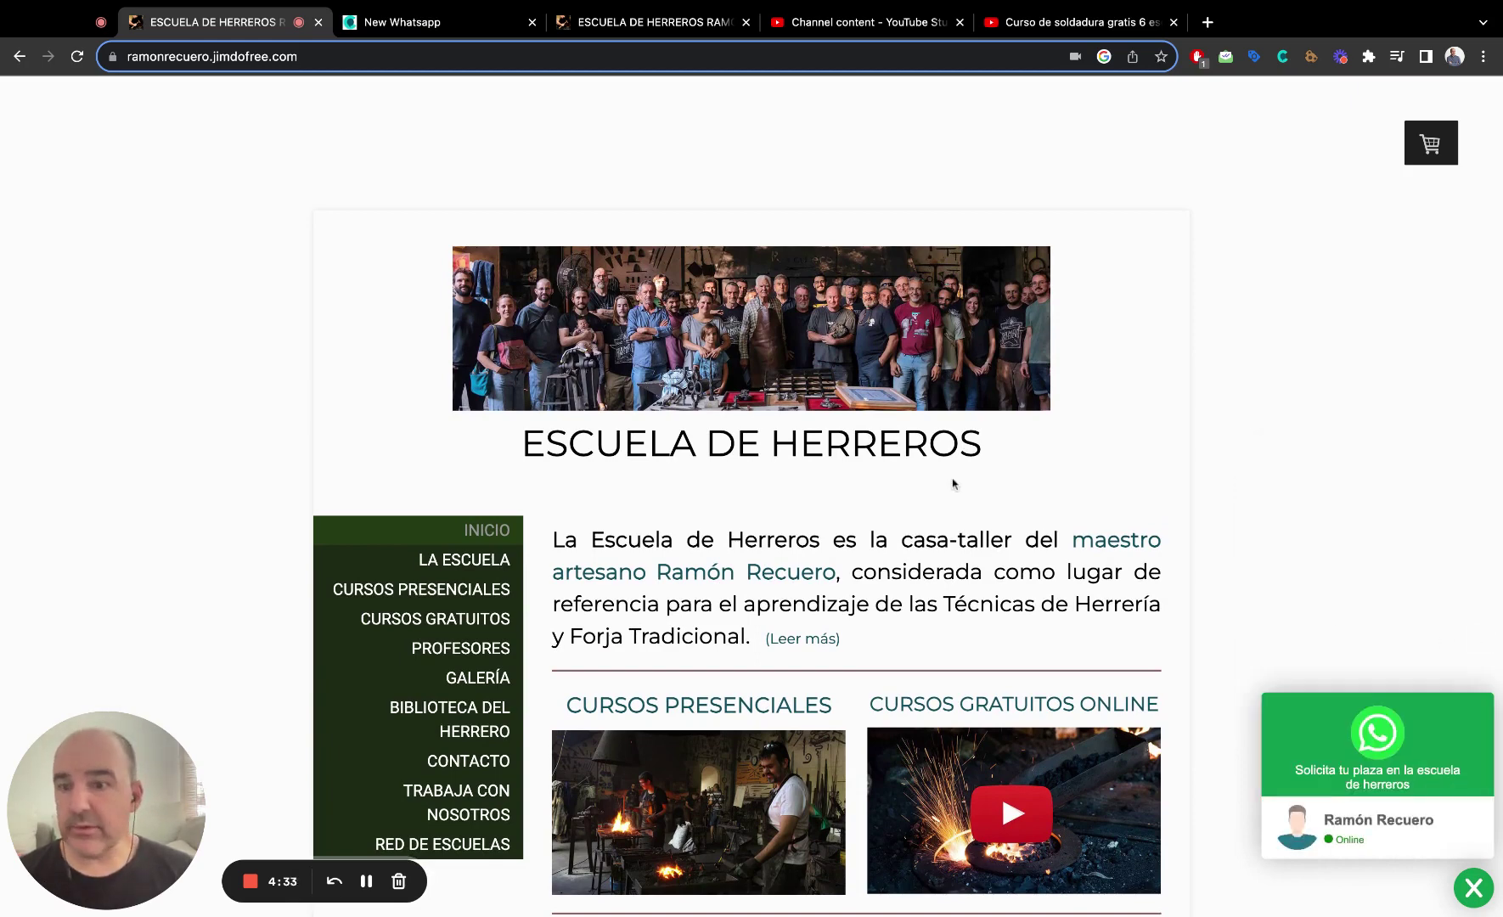
left_click(636, 25)
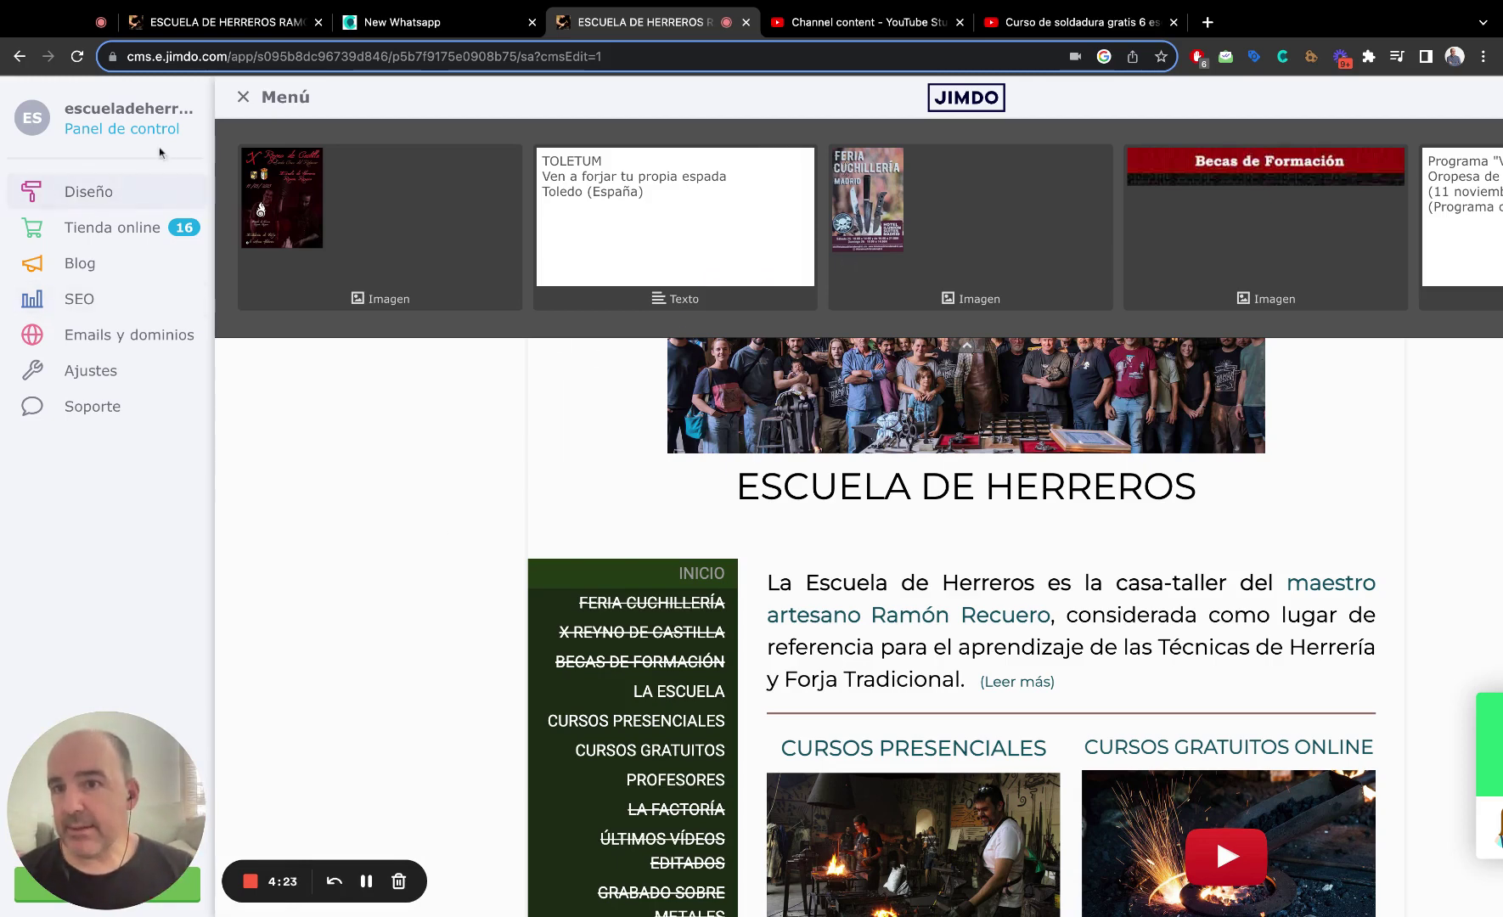
left_click(243, 97)
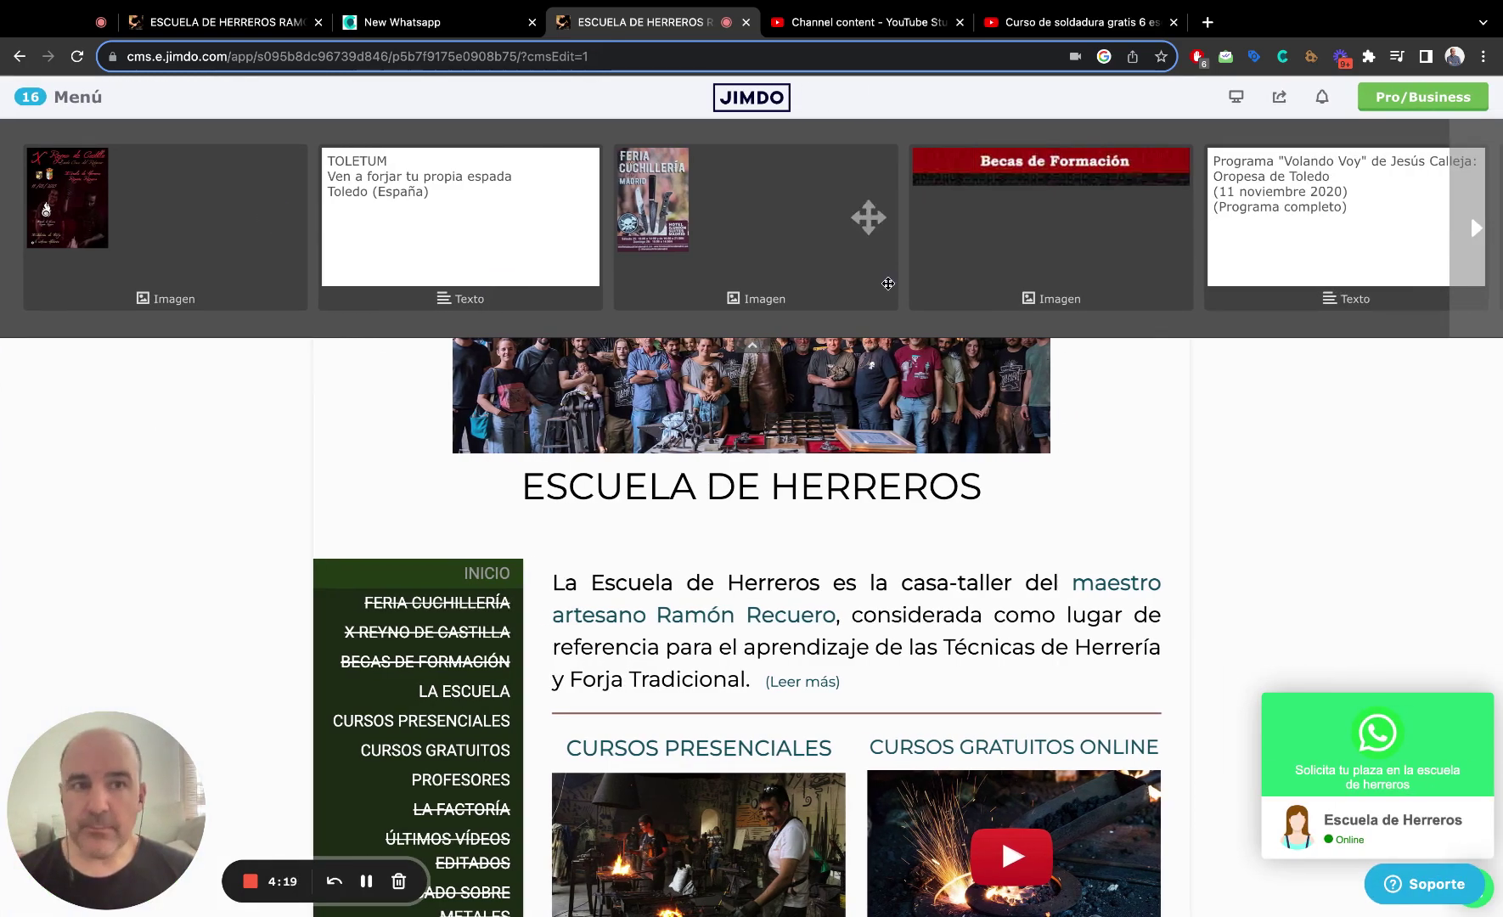
left_click(243, 56)
left_click(243, 56)
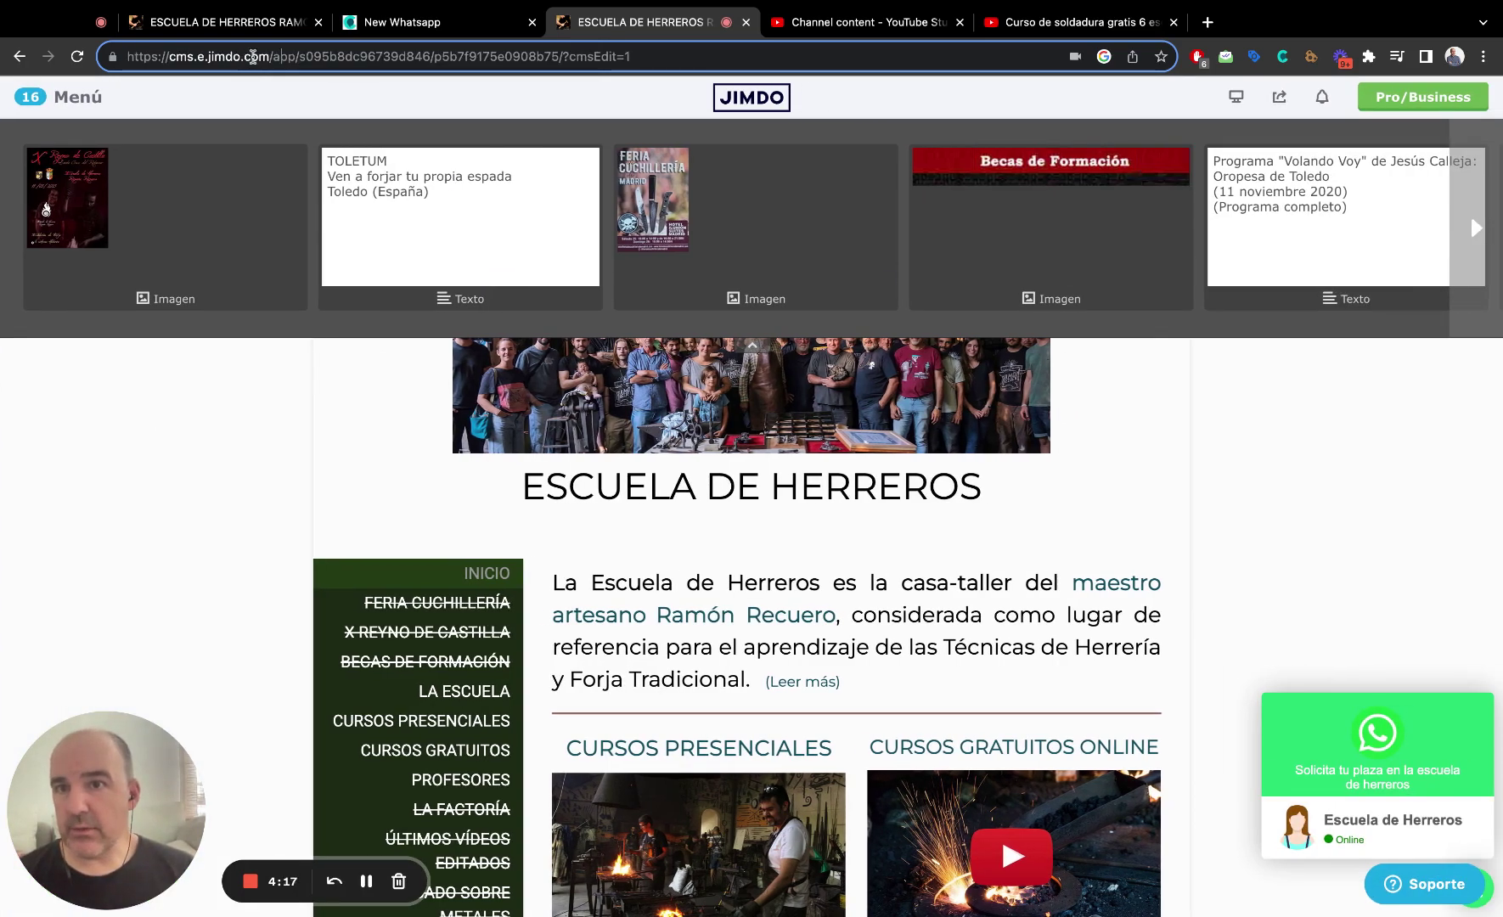
left_click_drag(273, 56, 337, 158)
key("Return")
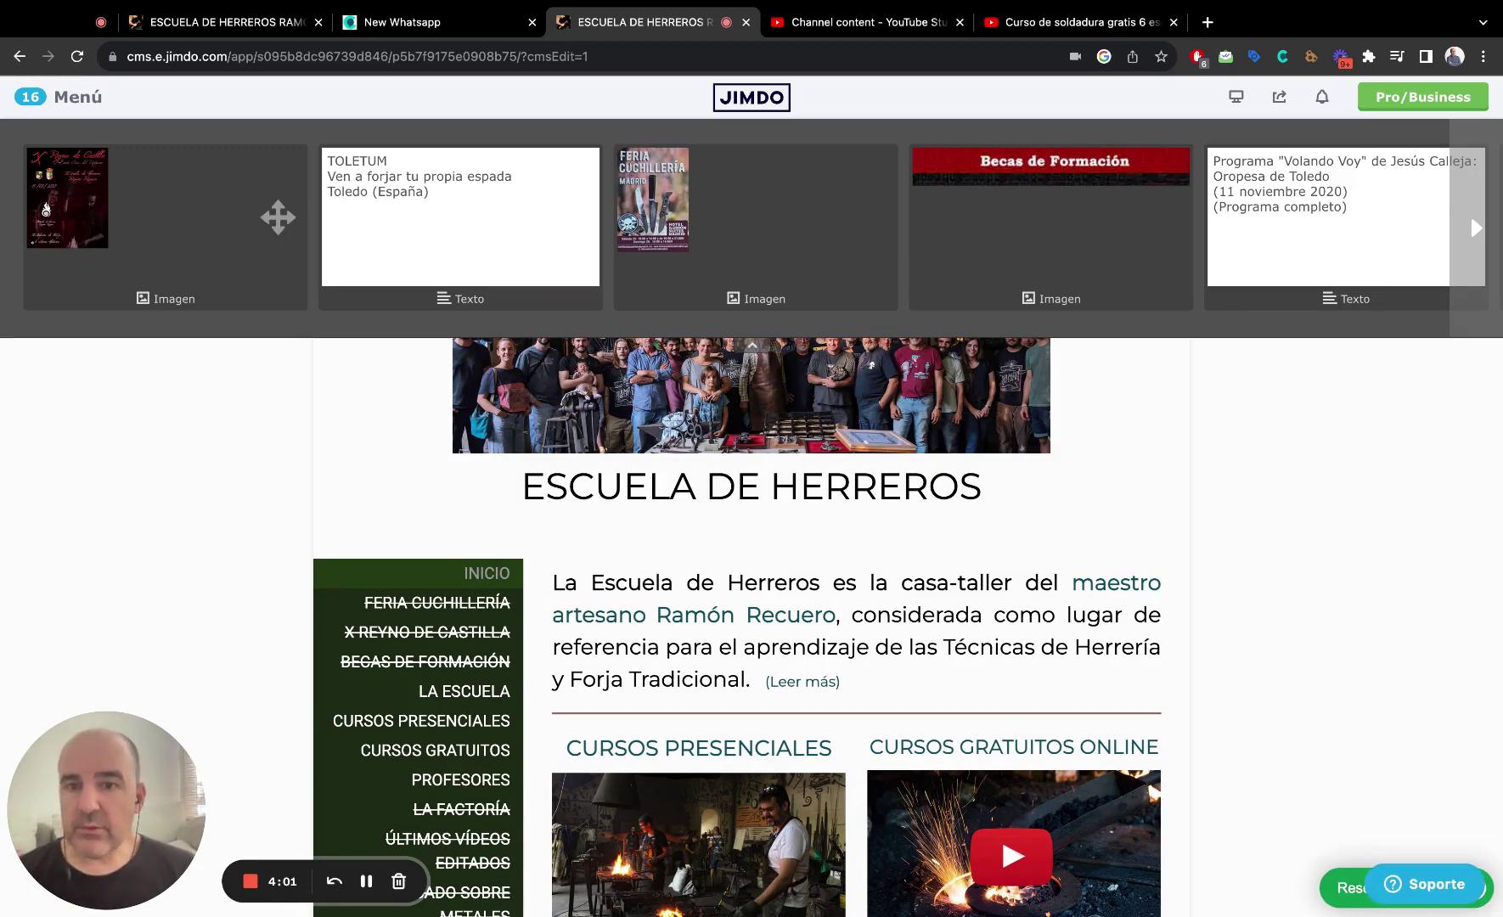
left_click(80, 100)
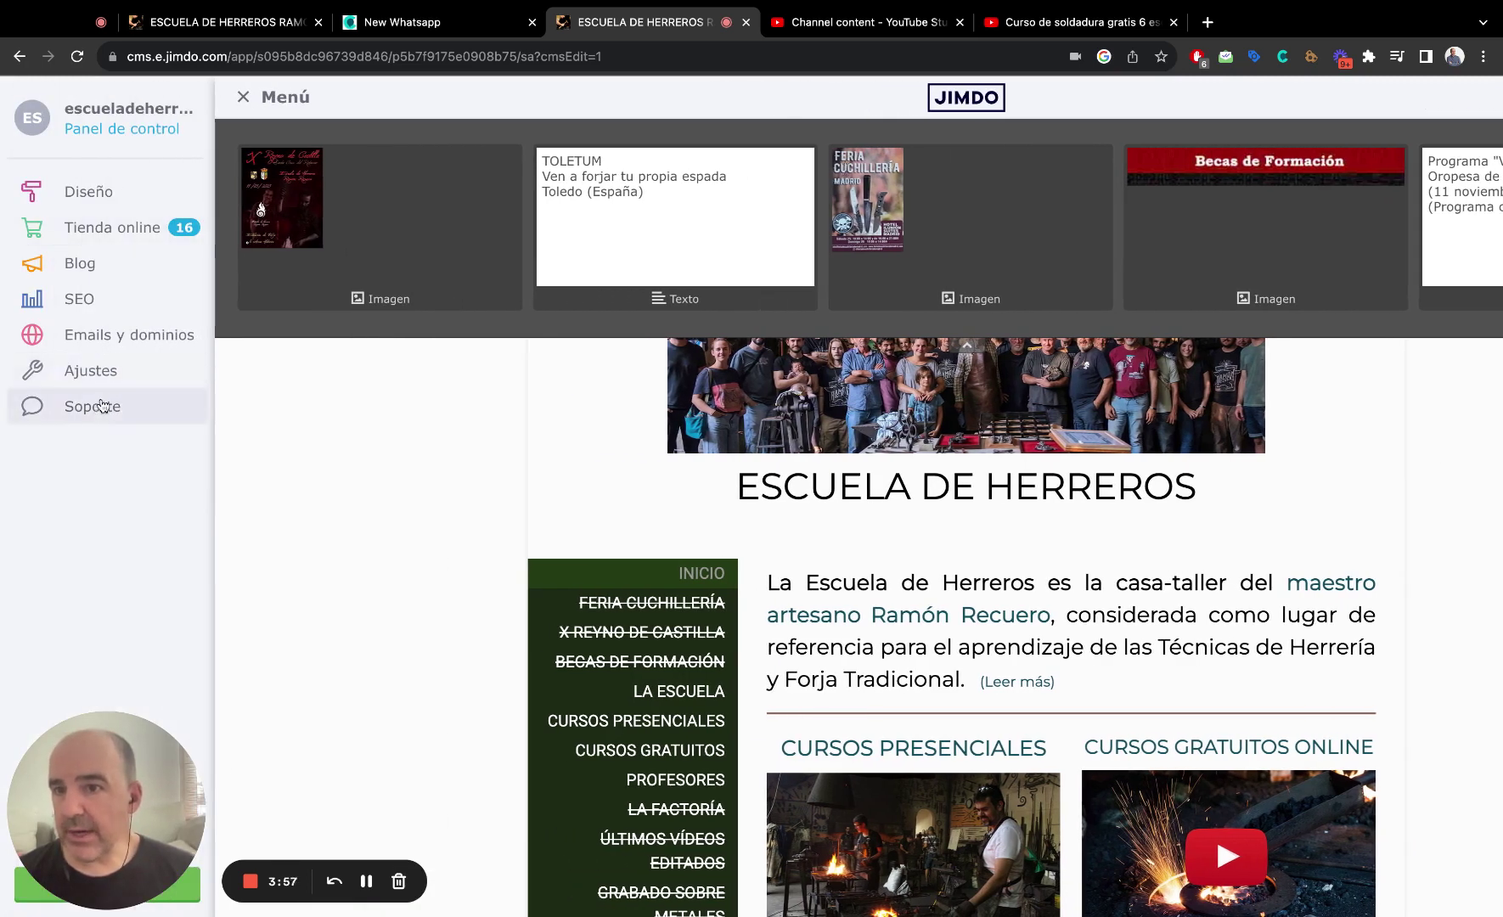
- Review the tochat.be widget script in Jimdo's Ajustes > Editar head code
left_click(93, 374)
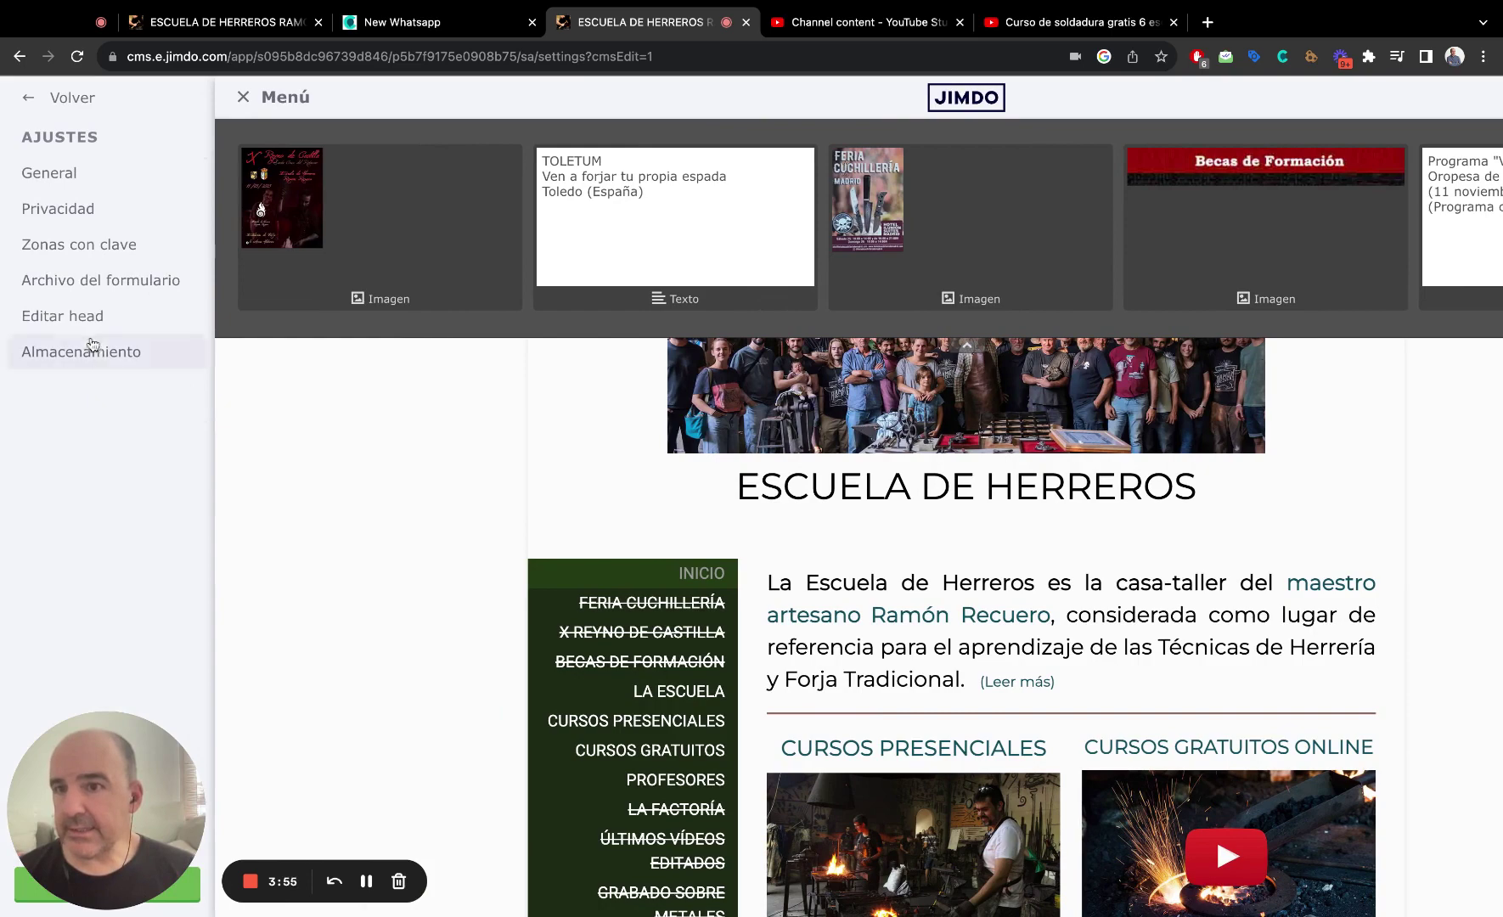
left_click(76, 317)
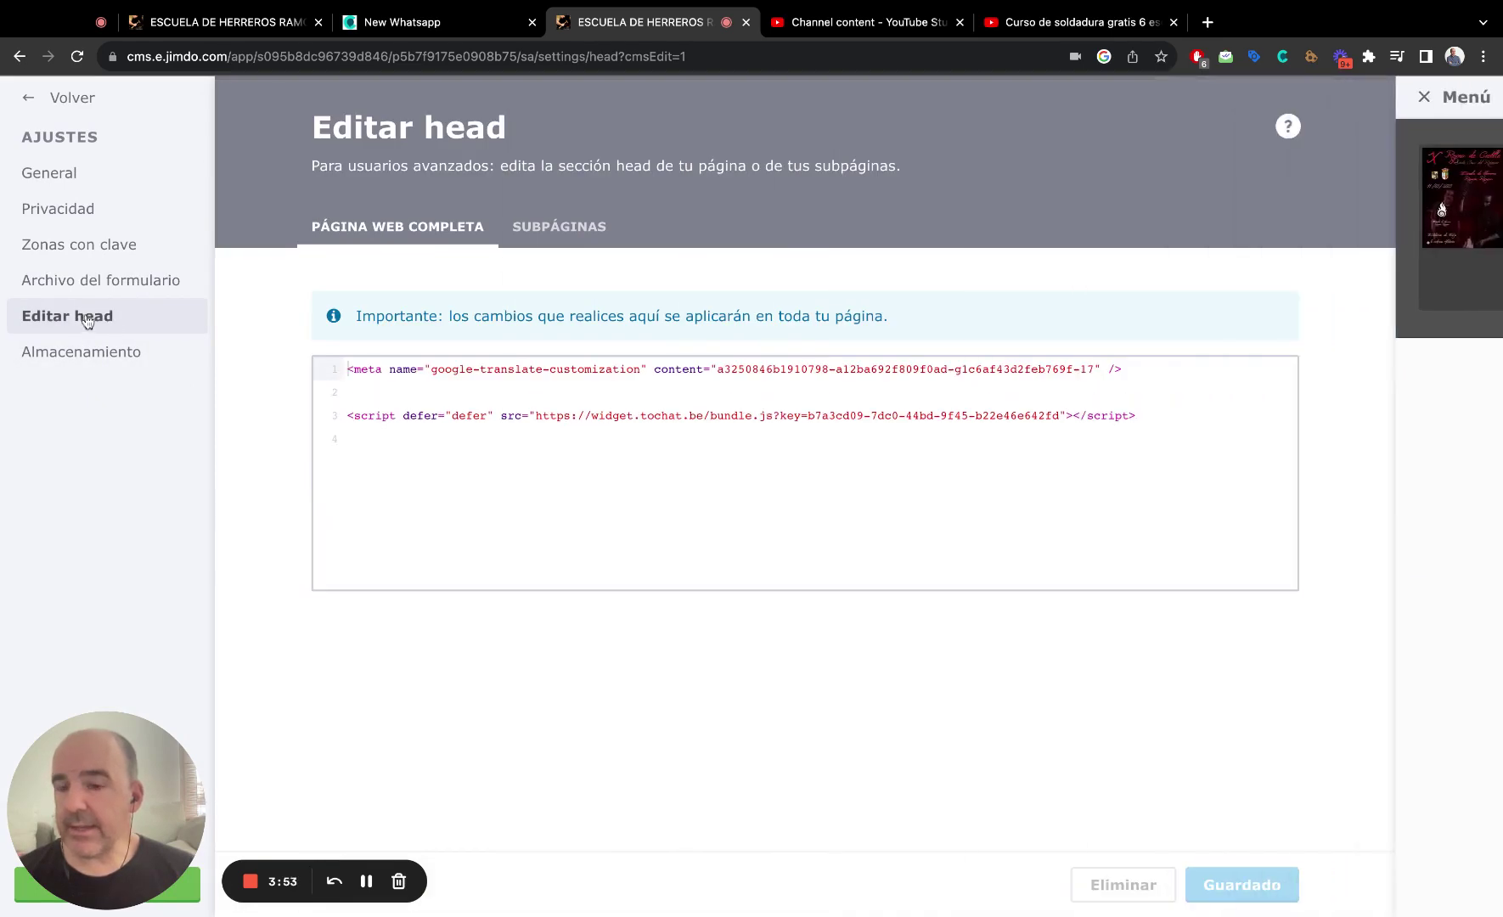
triple_click(420, 417)
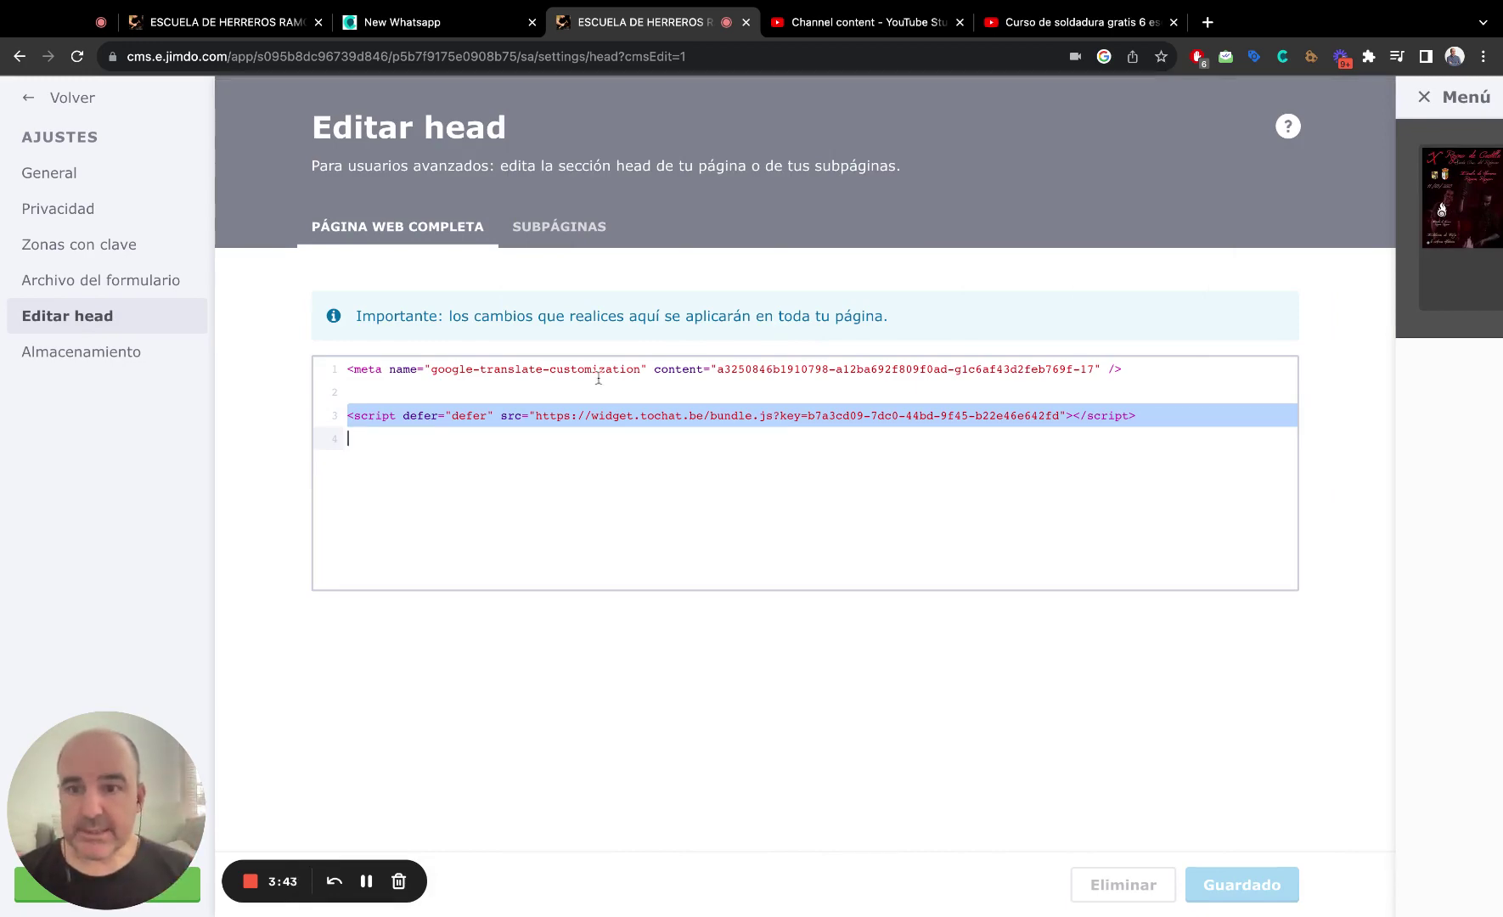
left_click(399, 22)
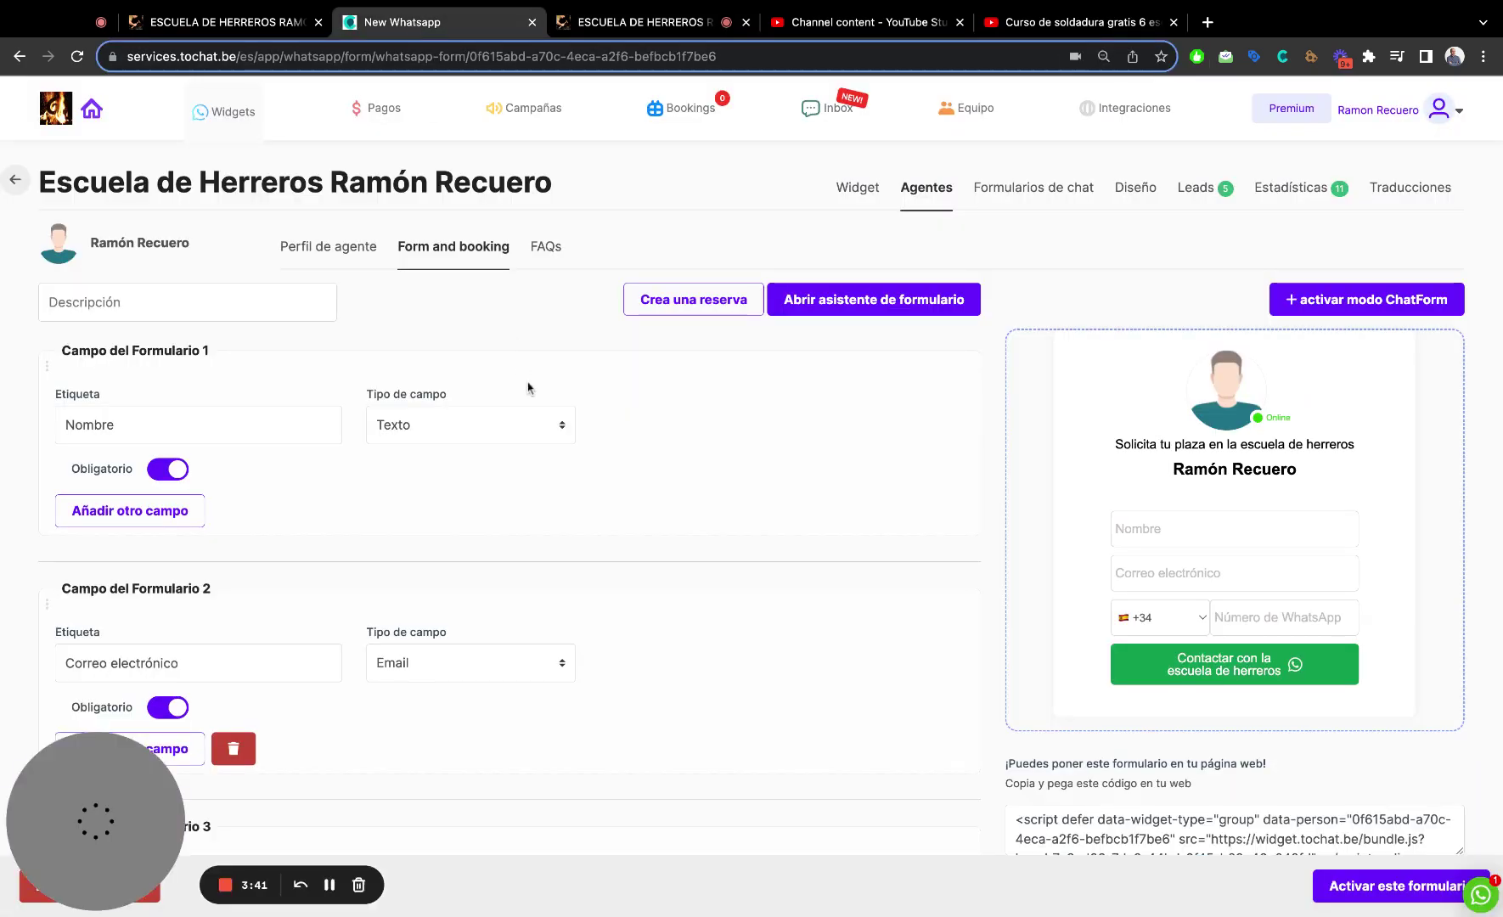
- Open the Escuela de Herreros Ramón Recuero widget and check its website installation code
mouse_move(229, 118)
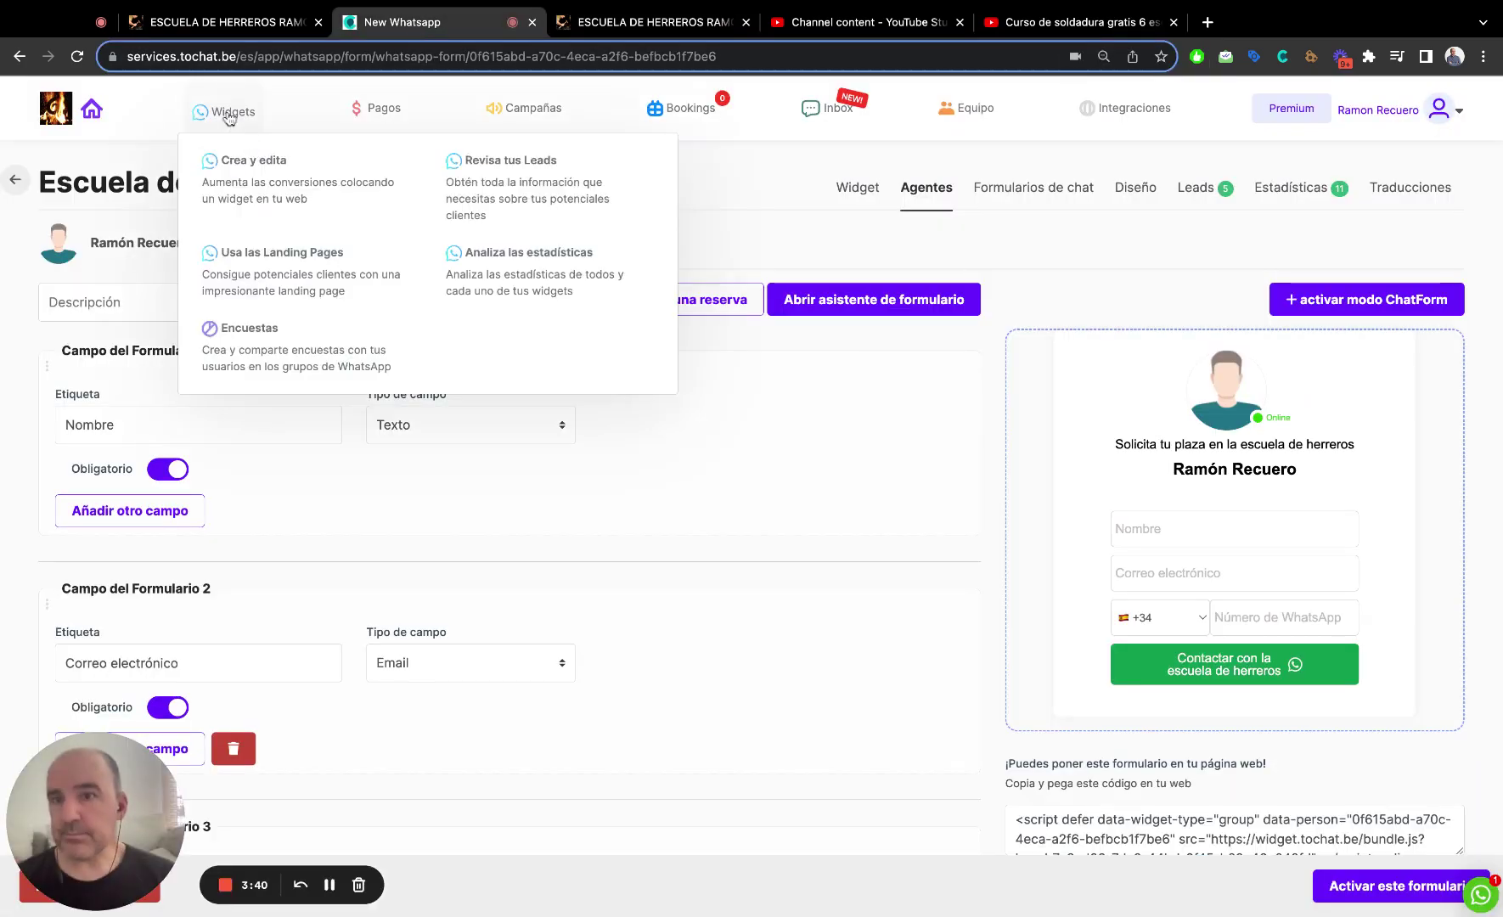
left_click(254, 174)
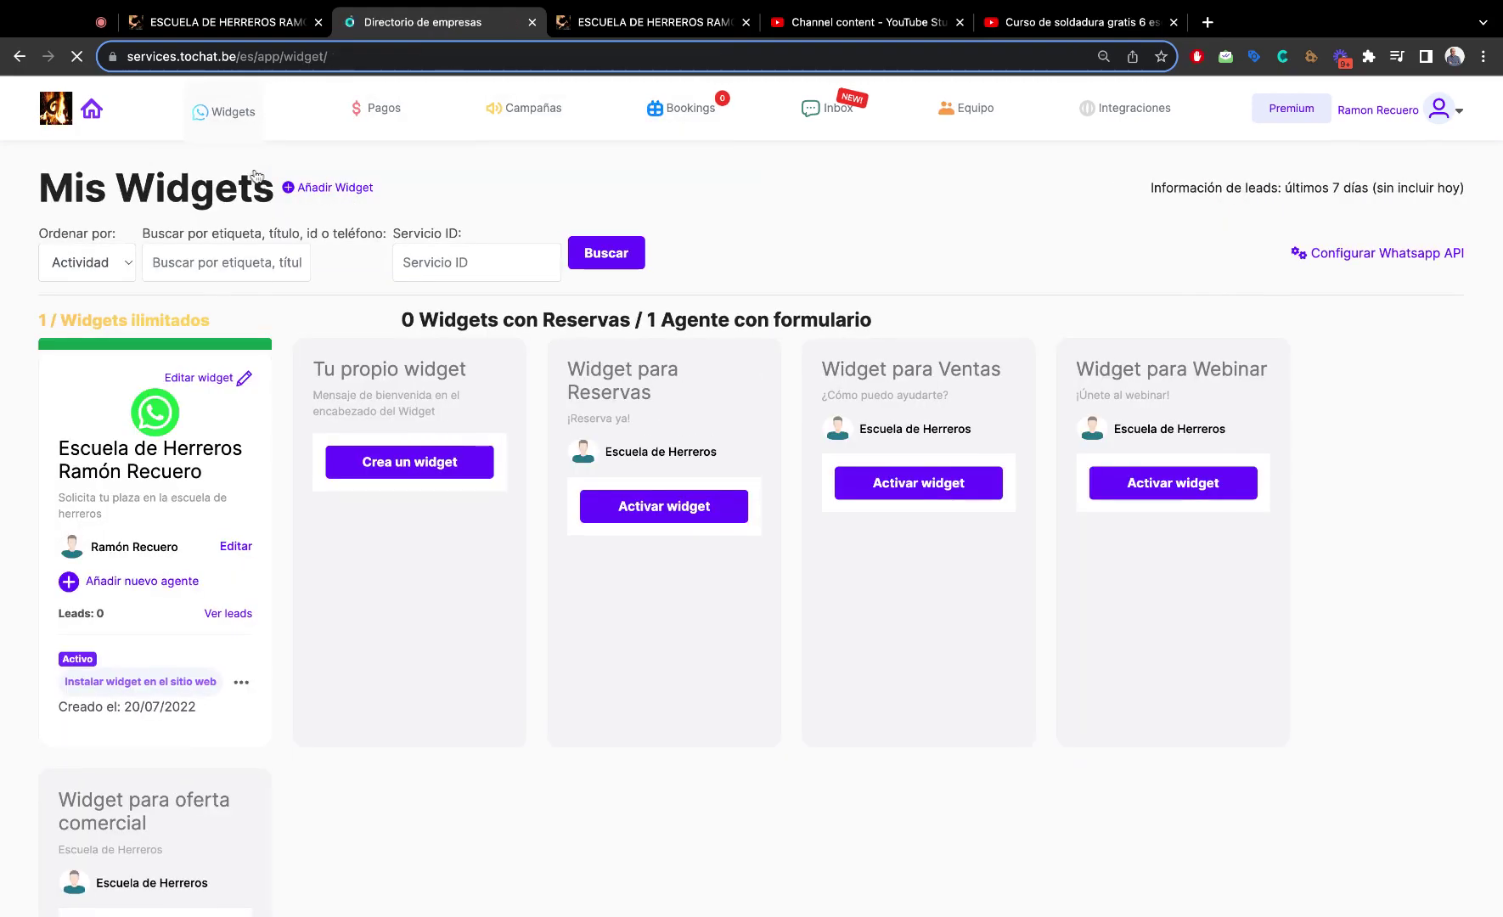
left_click(199, 455)
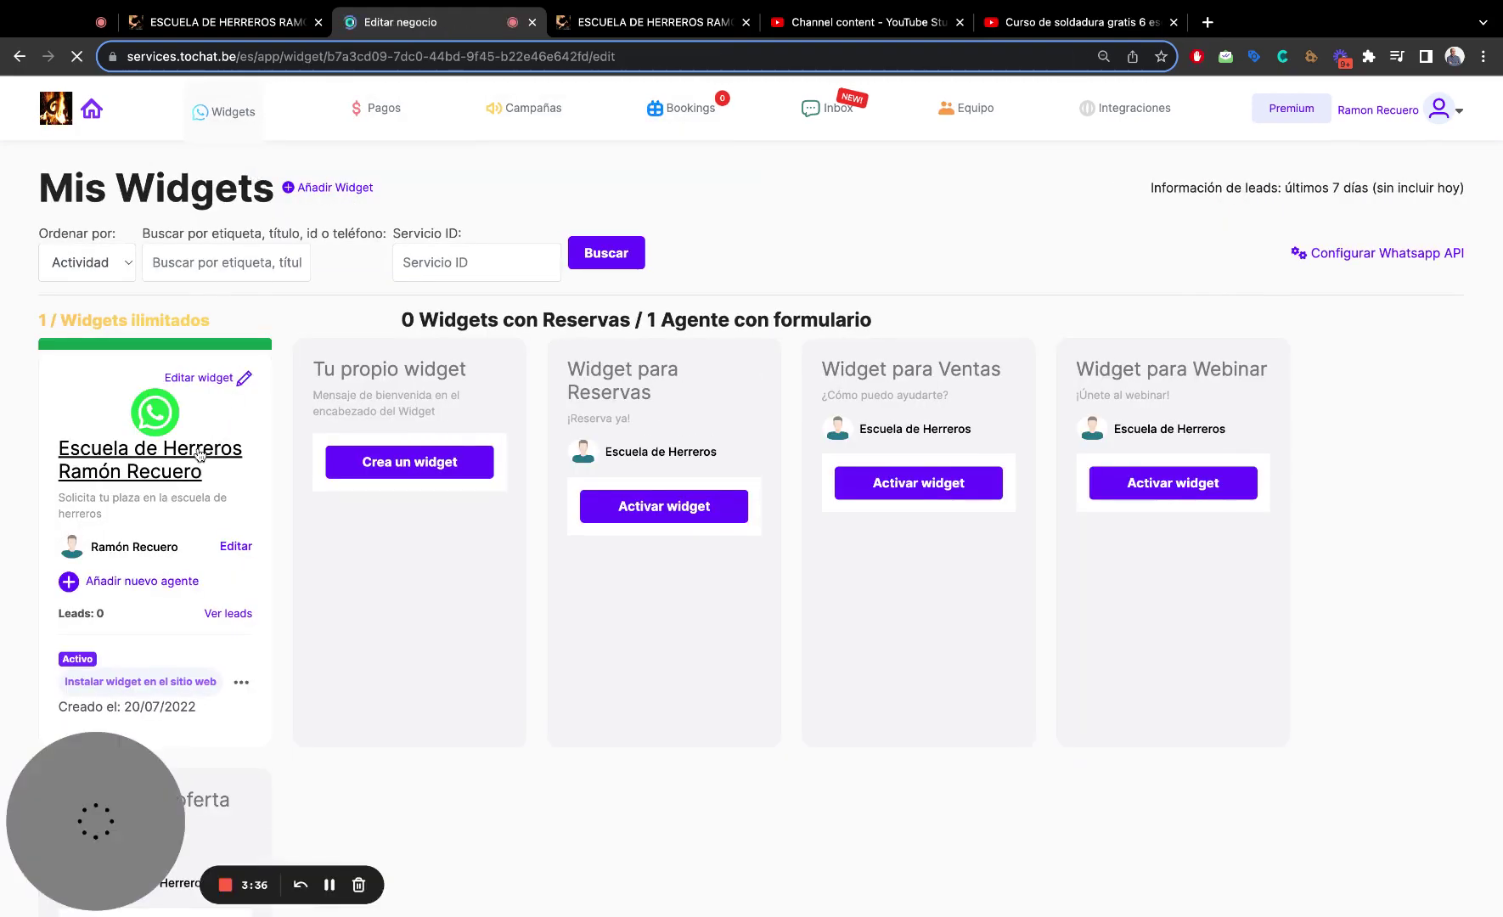
left_click(721, 735)
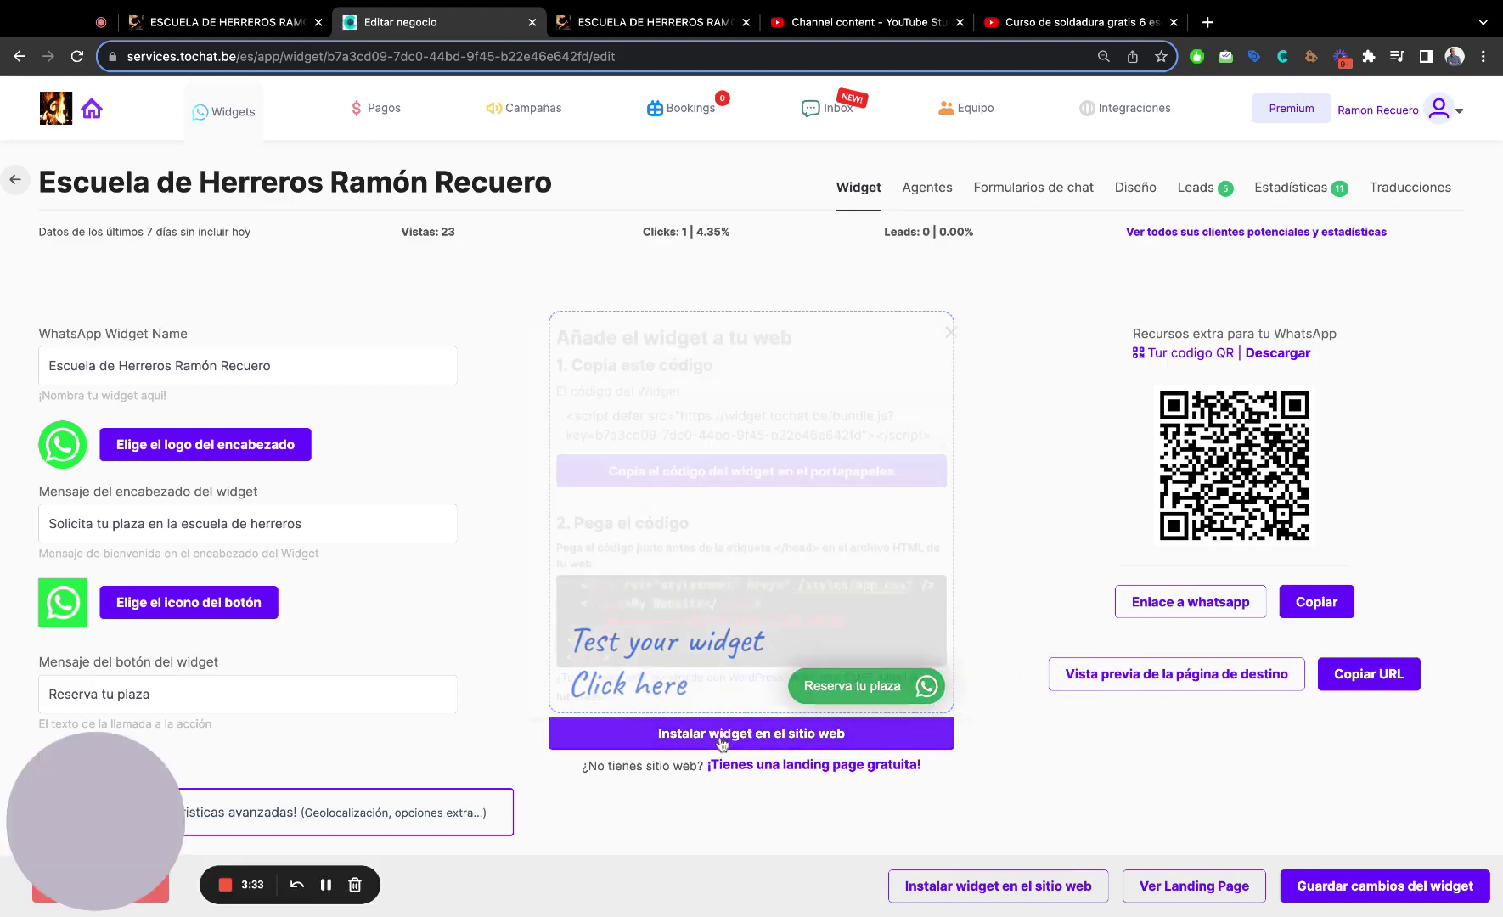
double_click(655, 417)
triple_click(654, 419)
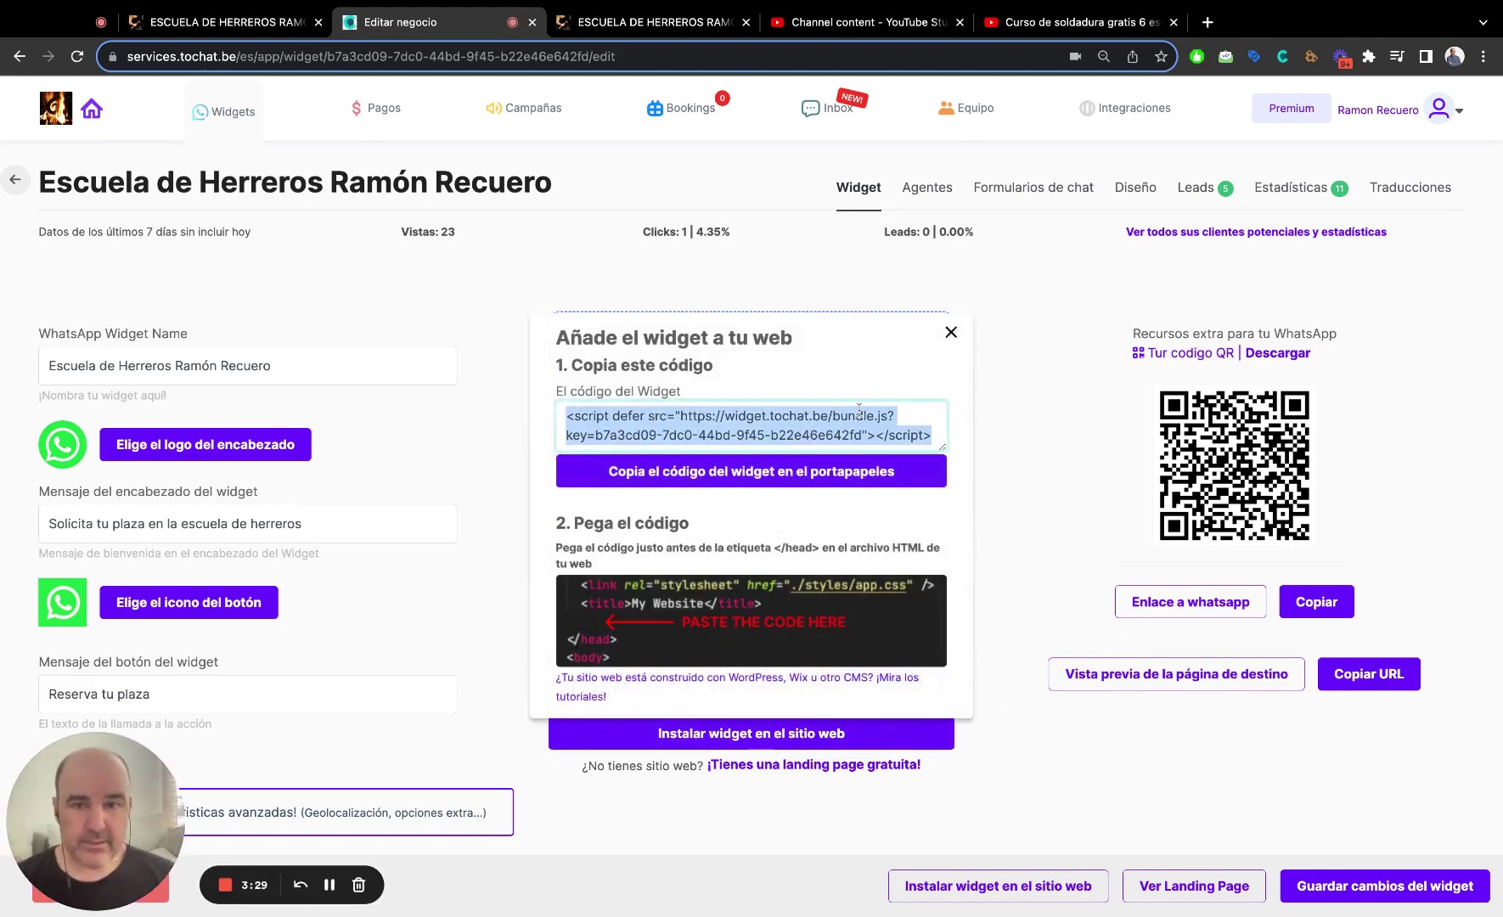
left_click(951, 333)
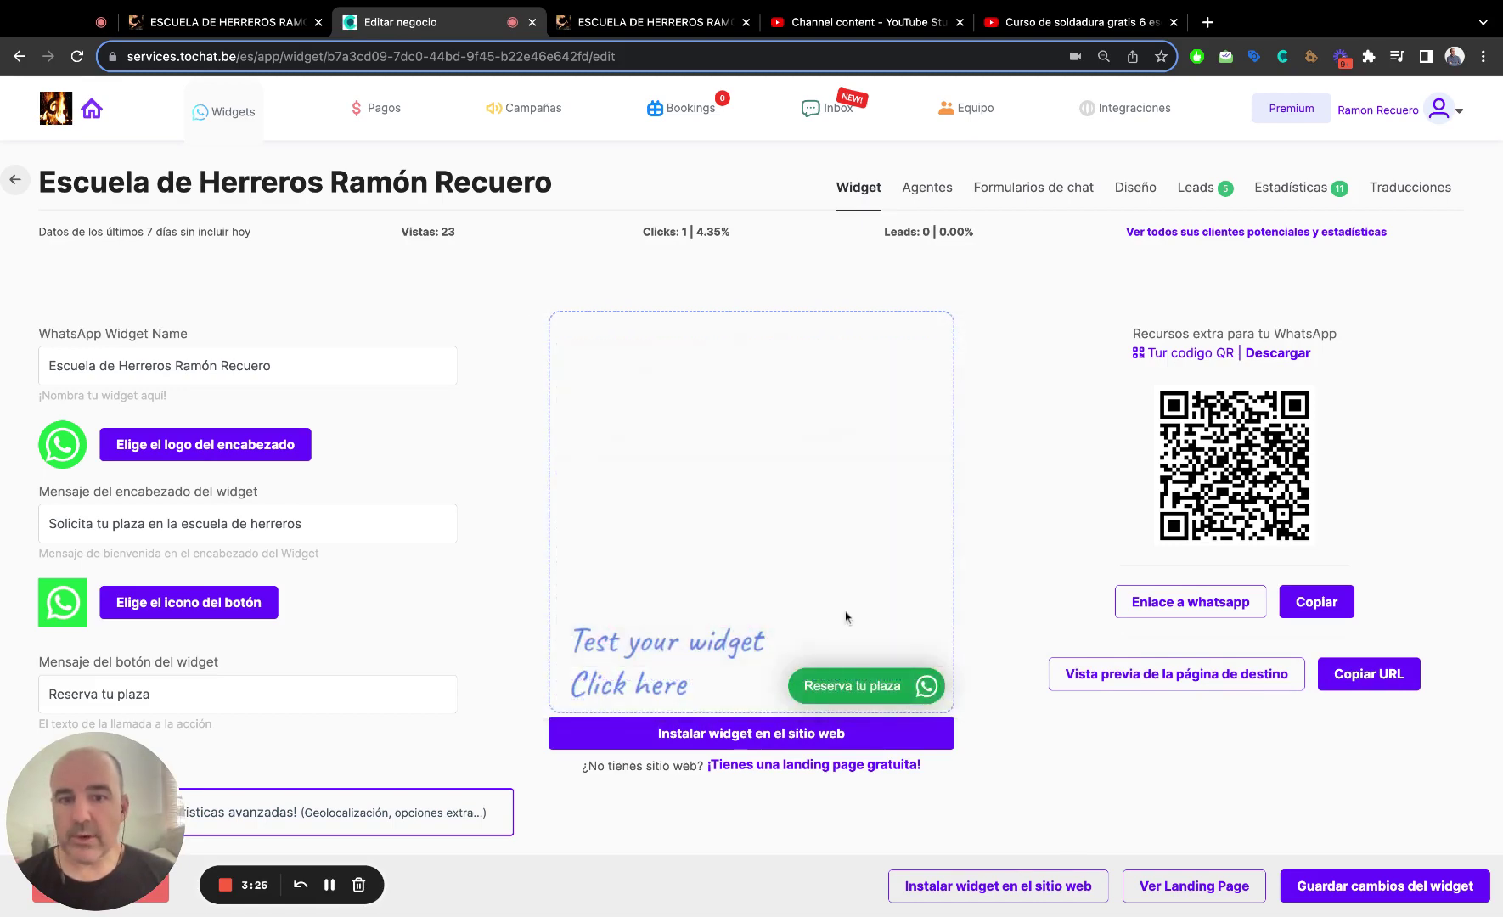
left_click(868, 692)
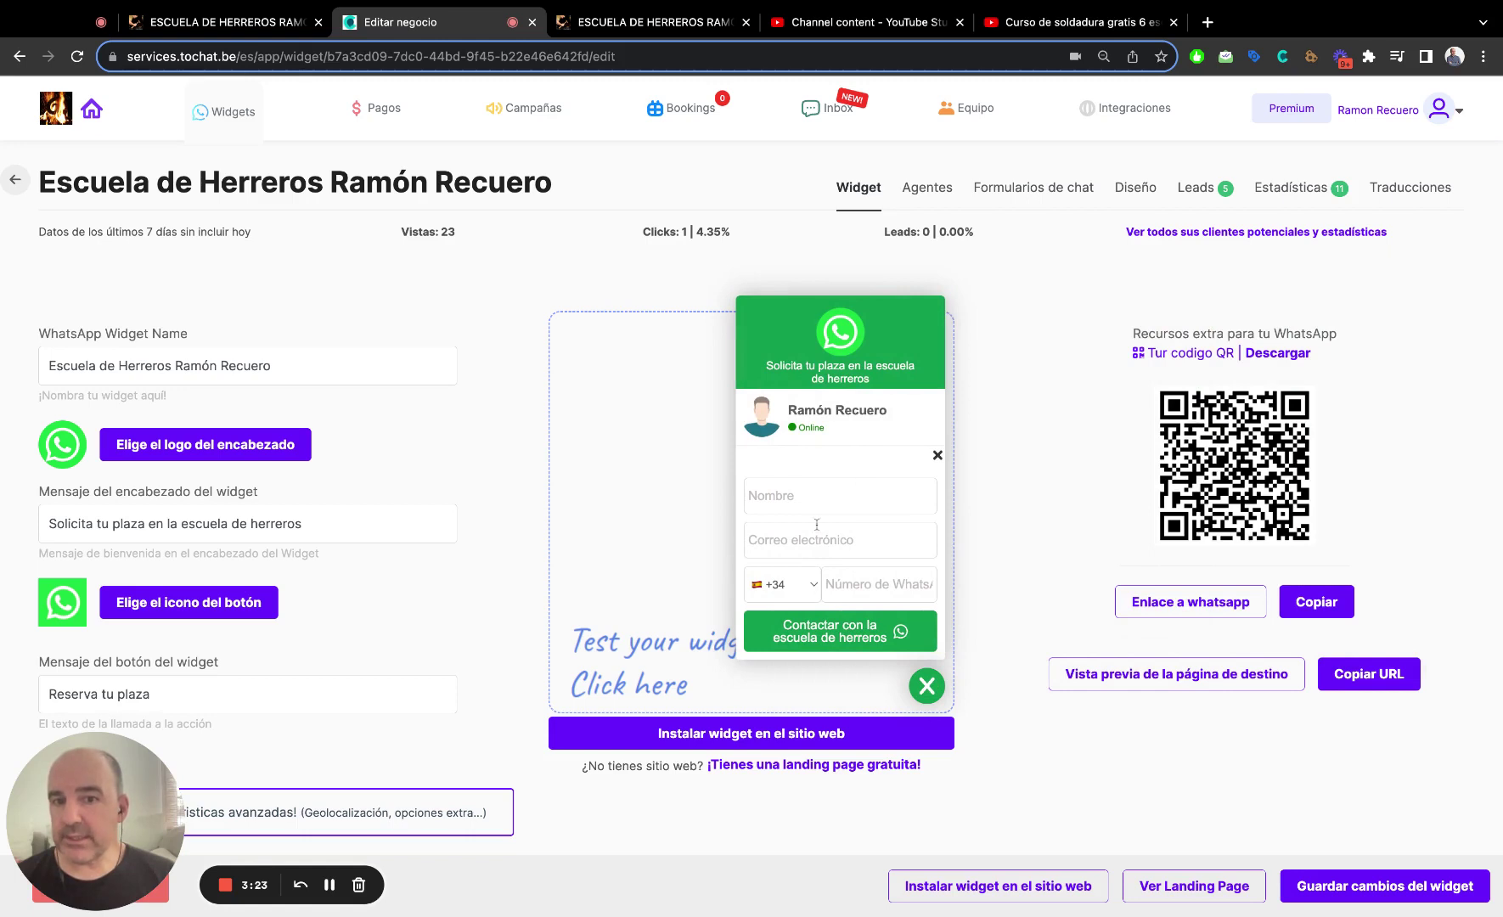
left_click(926, 686)
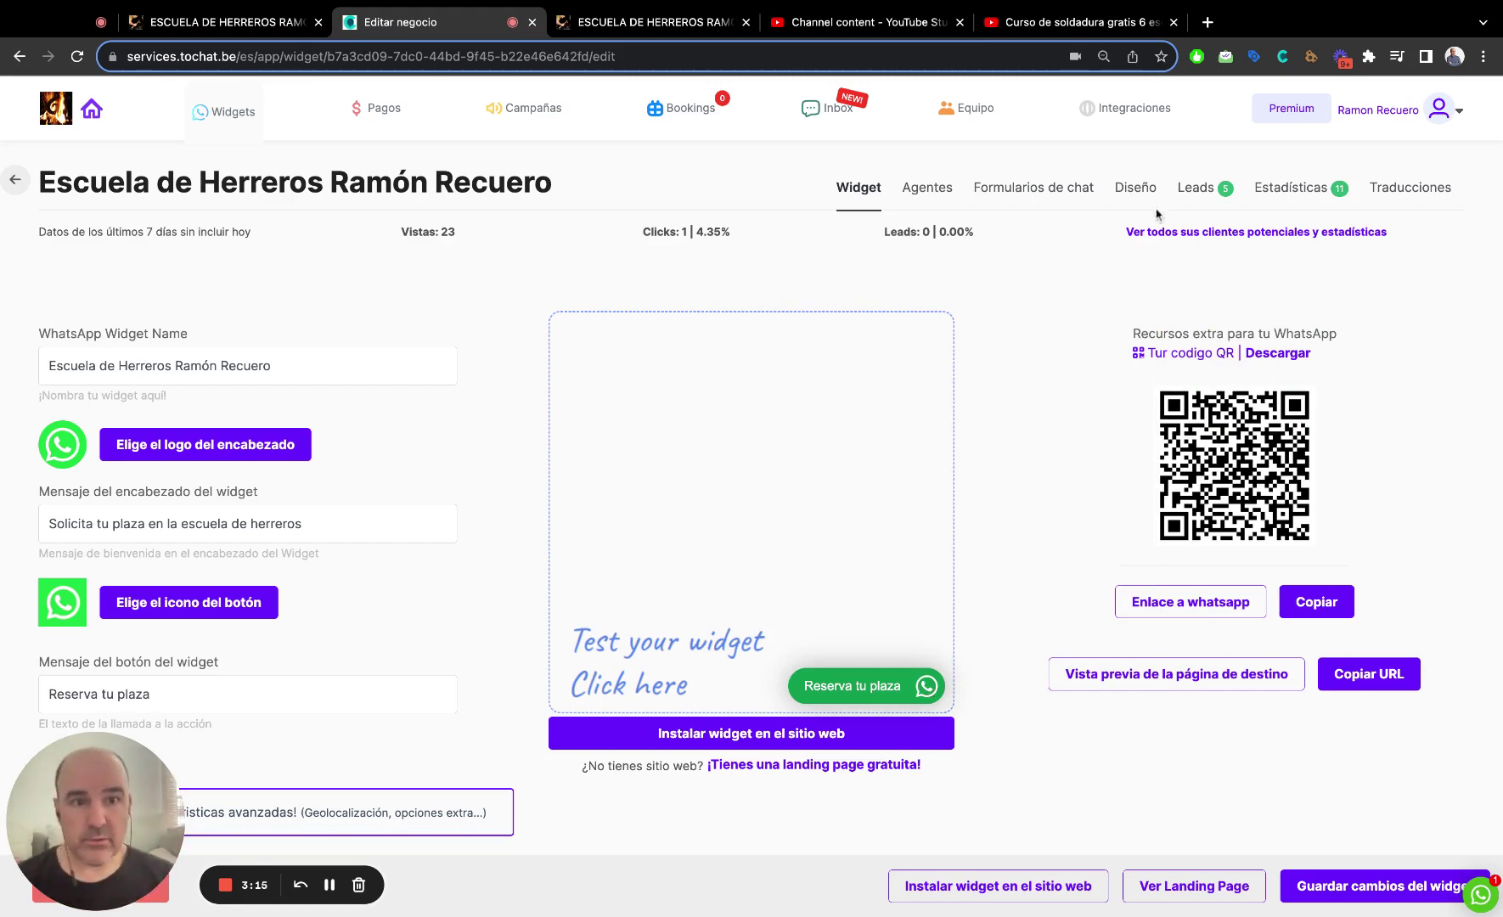
- Check the widget's Leads table, then go back to the Mis Widgets list
left_click(1195, 190)
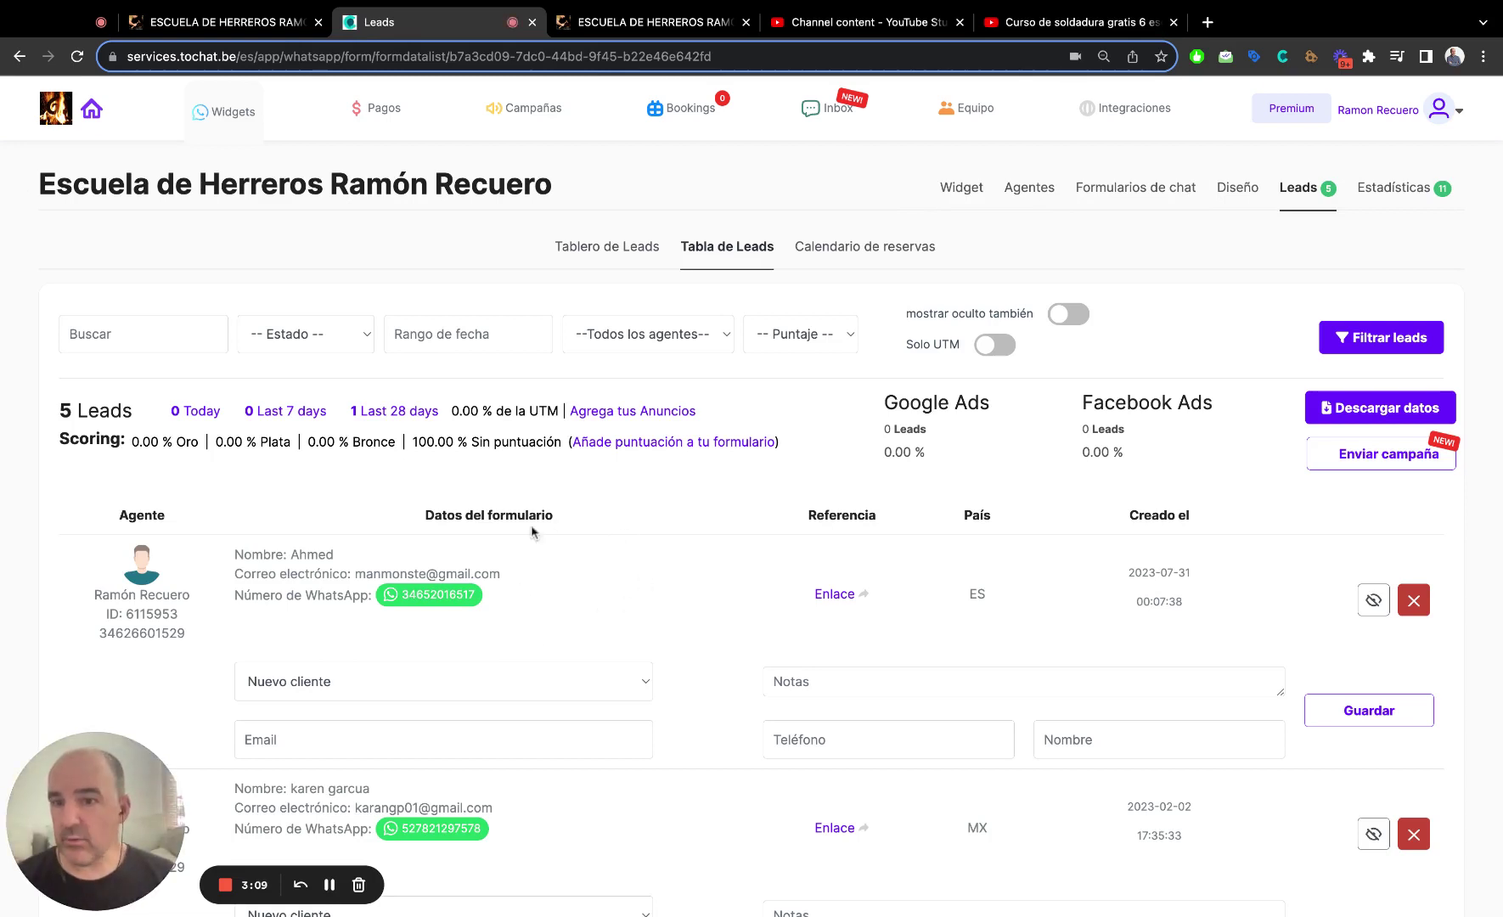
scroll(270, 342, "down", 4)
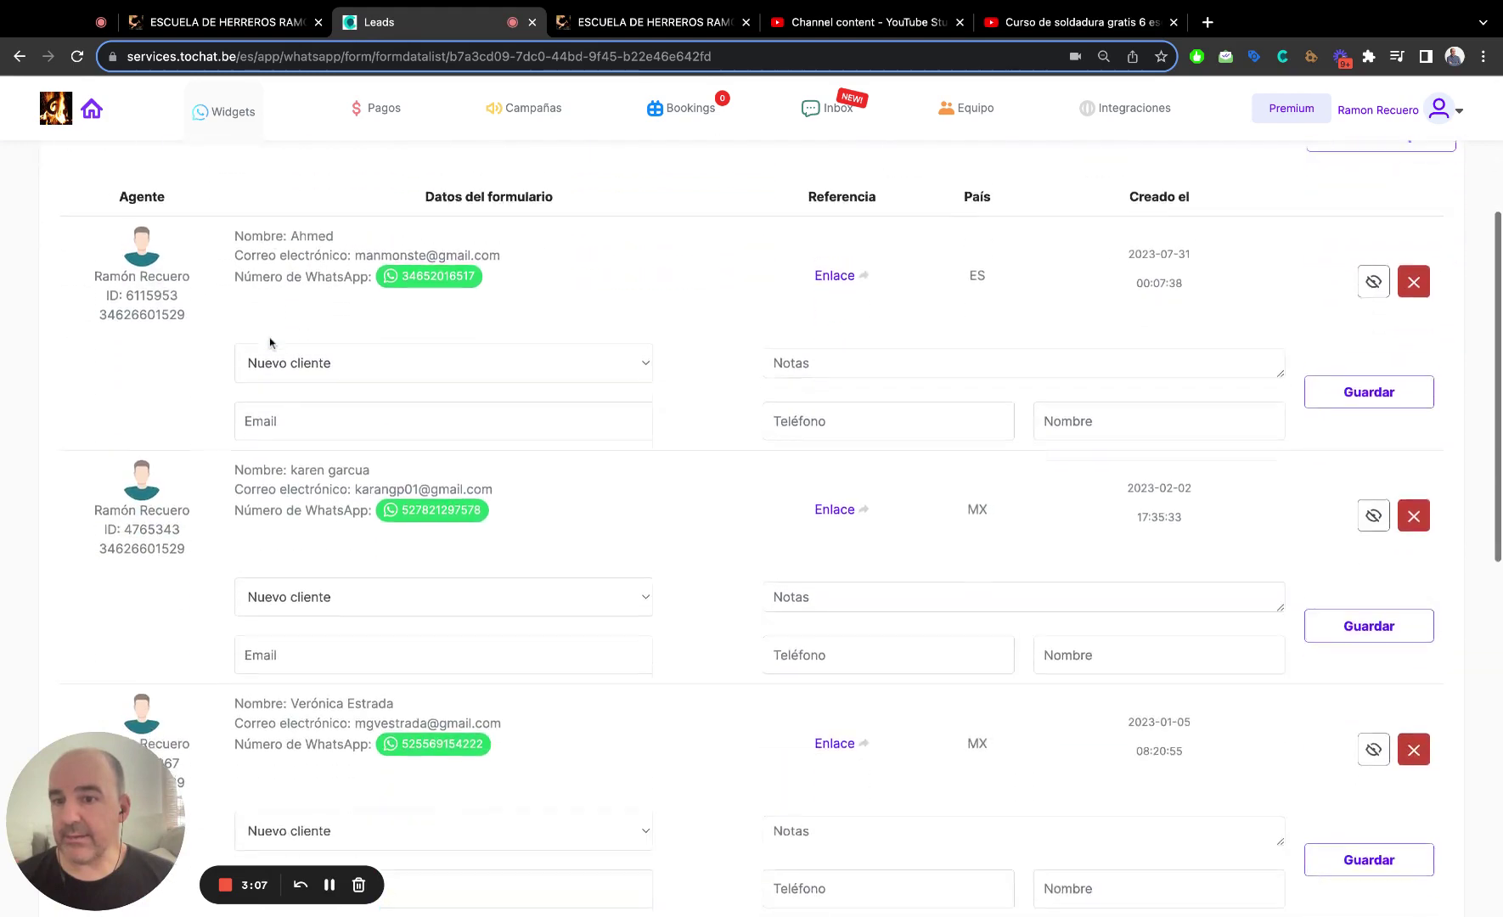
scroll(268, 336, "up", 5)
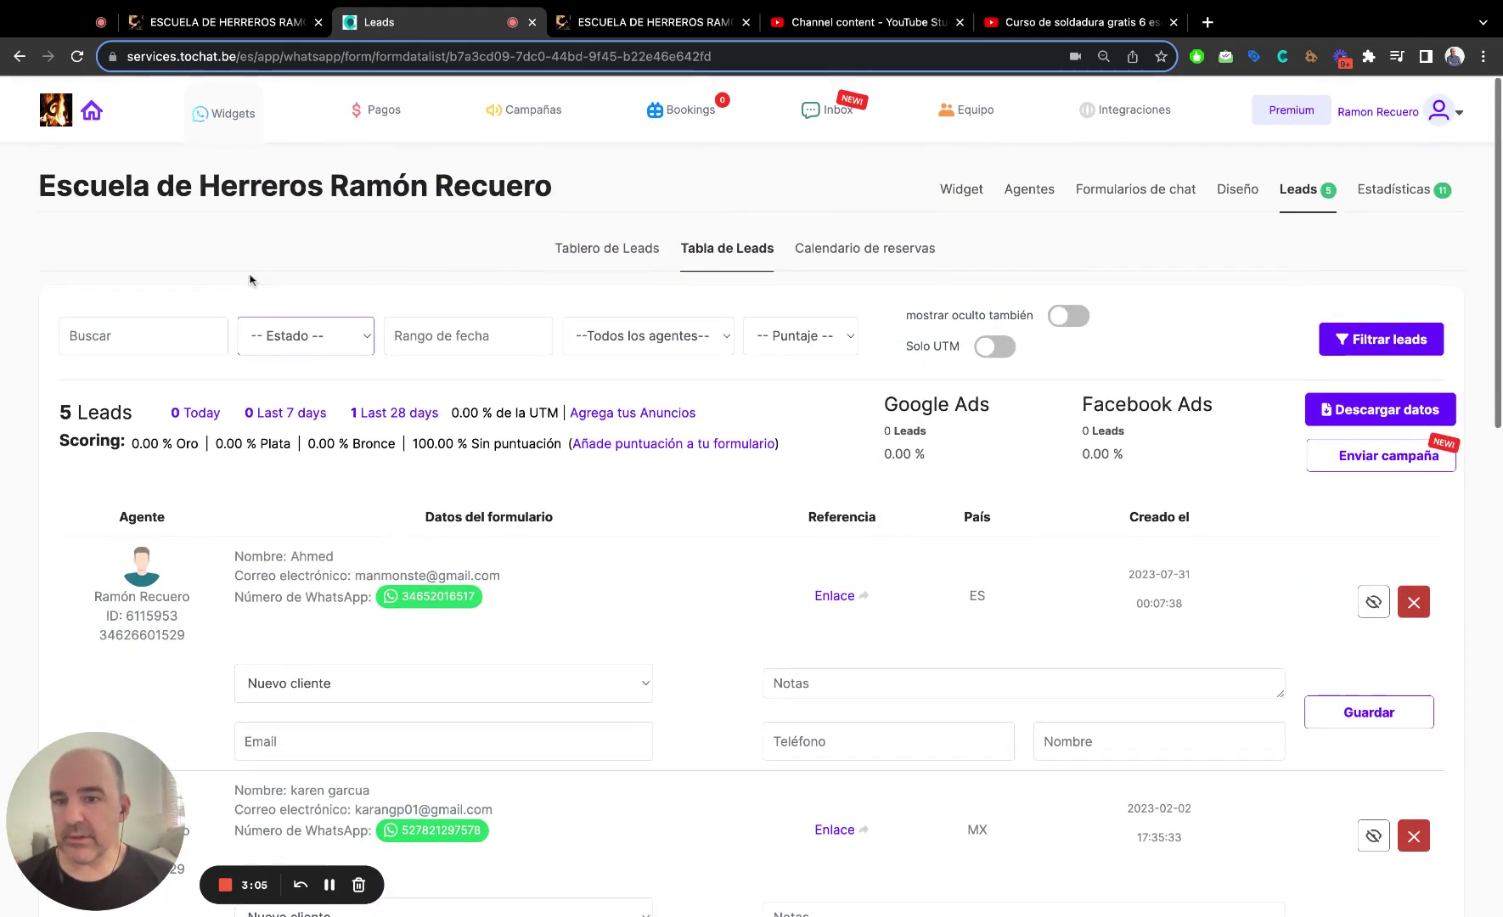
left_click(238, 167)
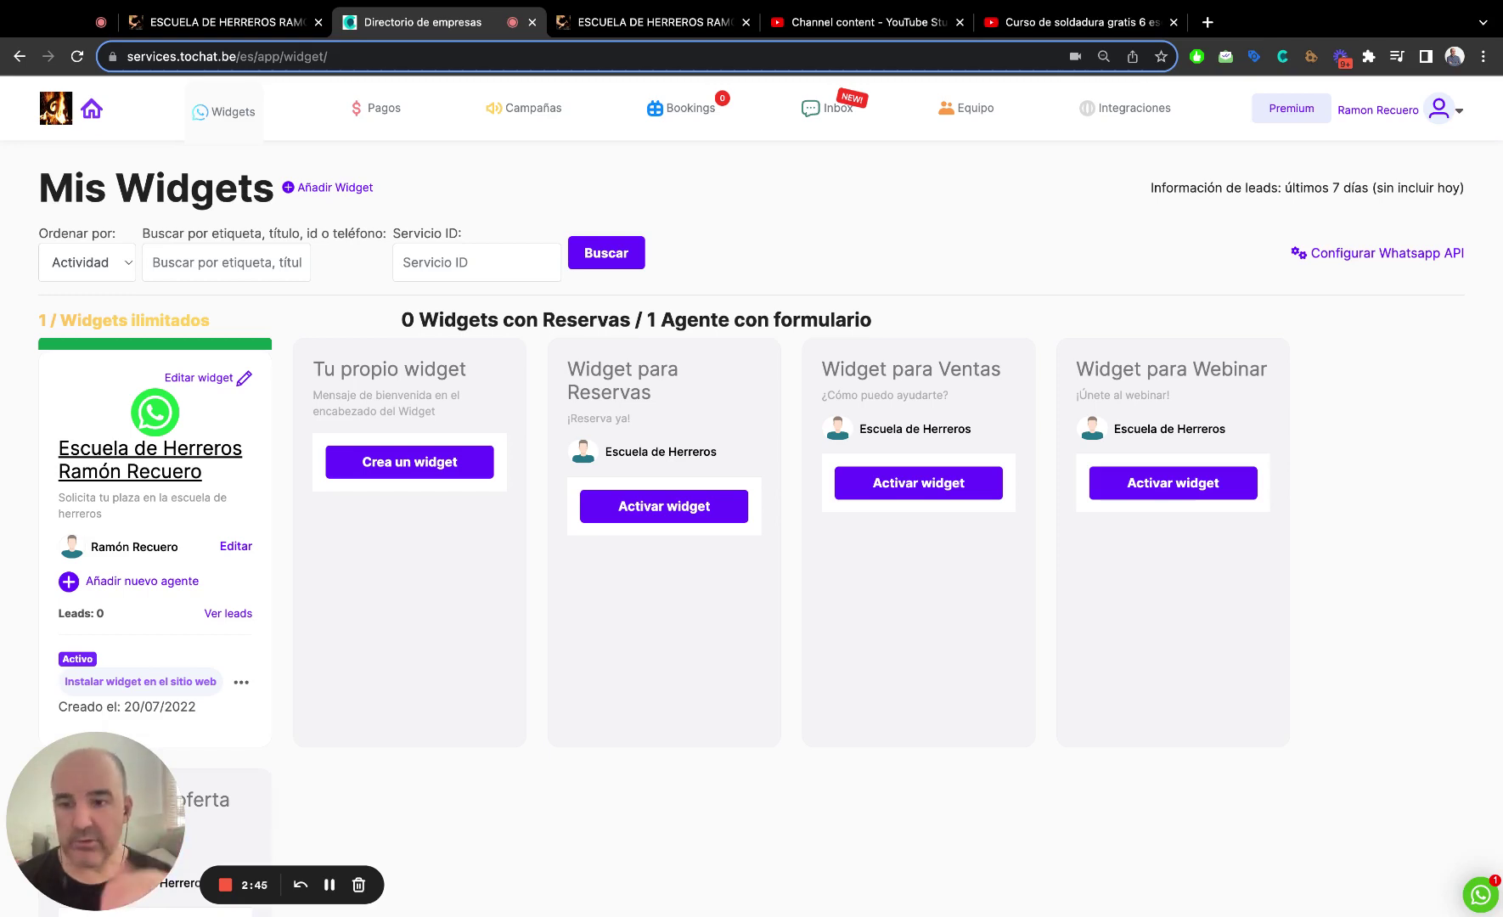
left_click(645, 25)
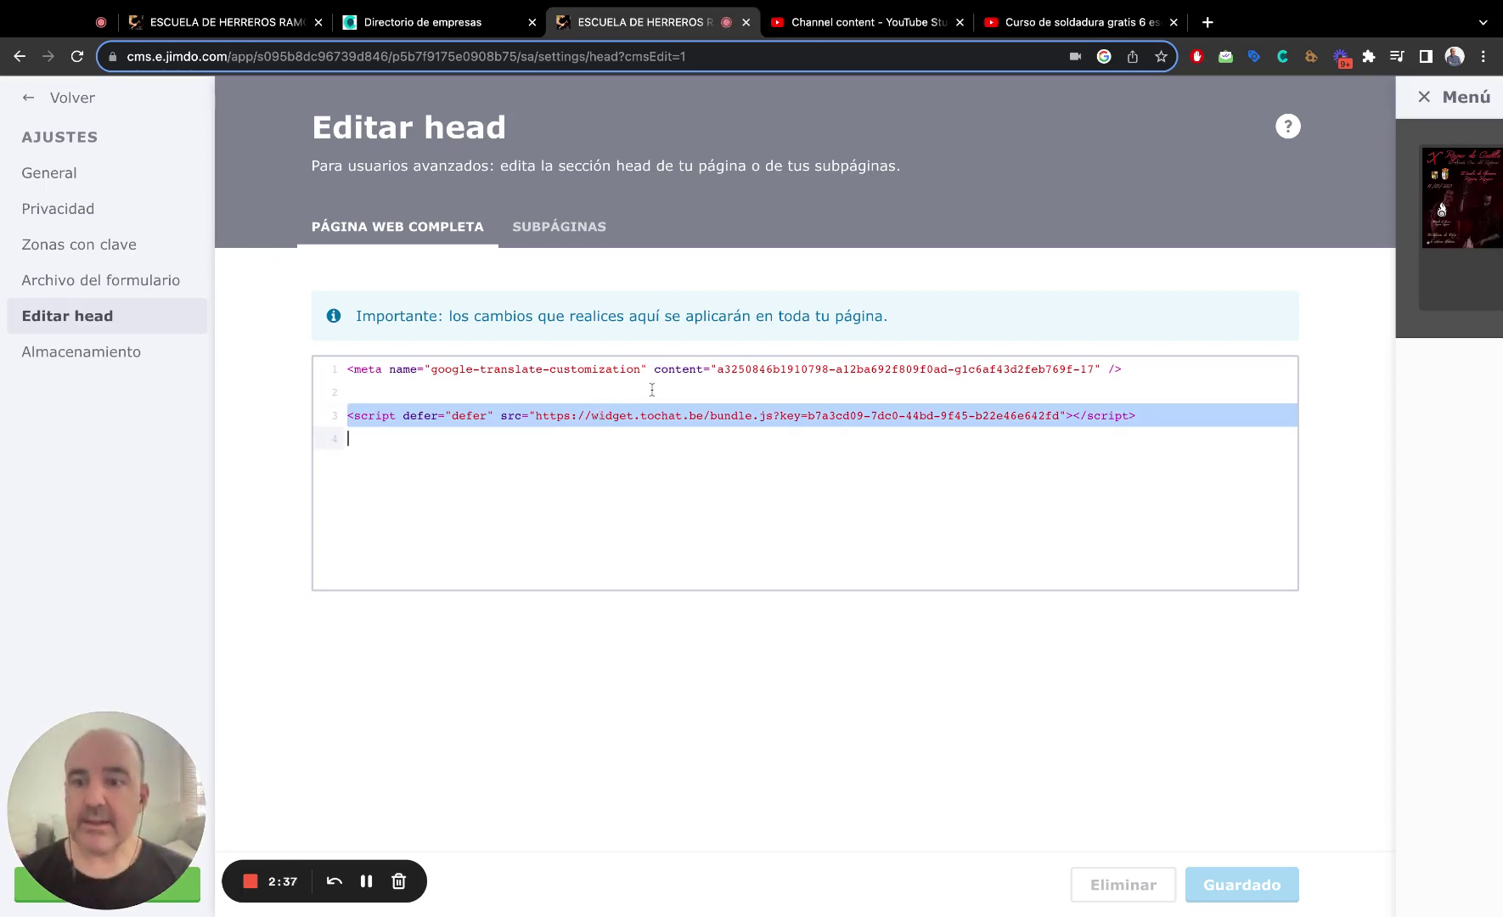
left_click(442, 26)
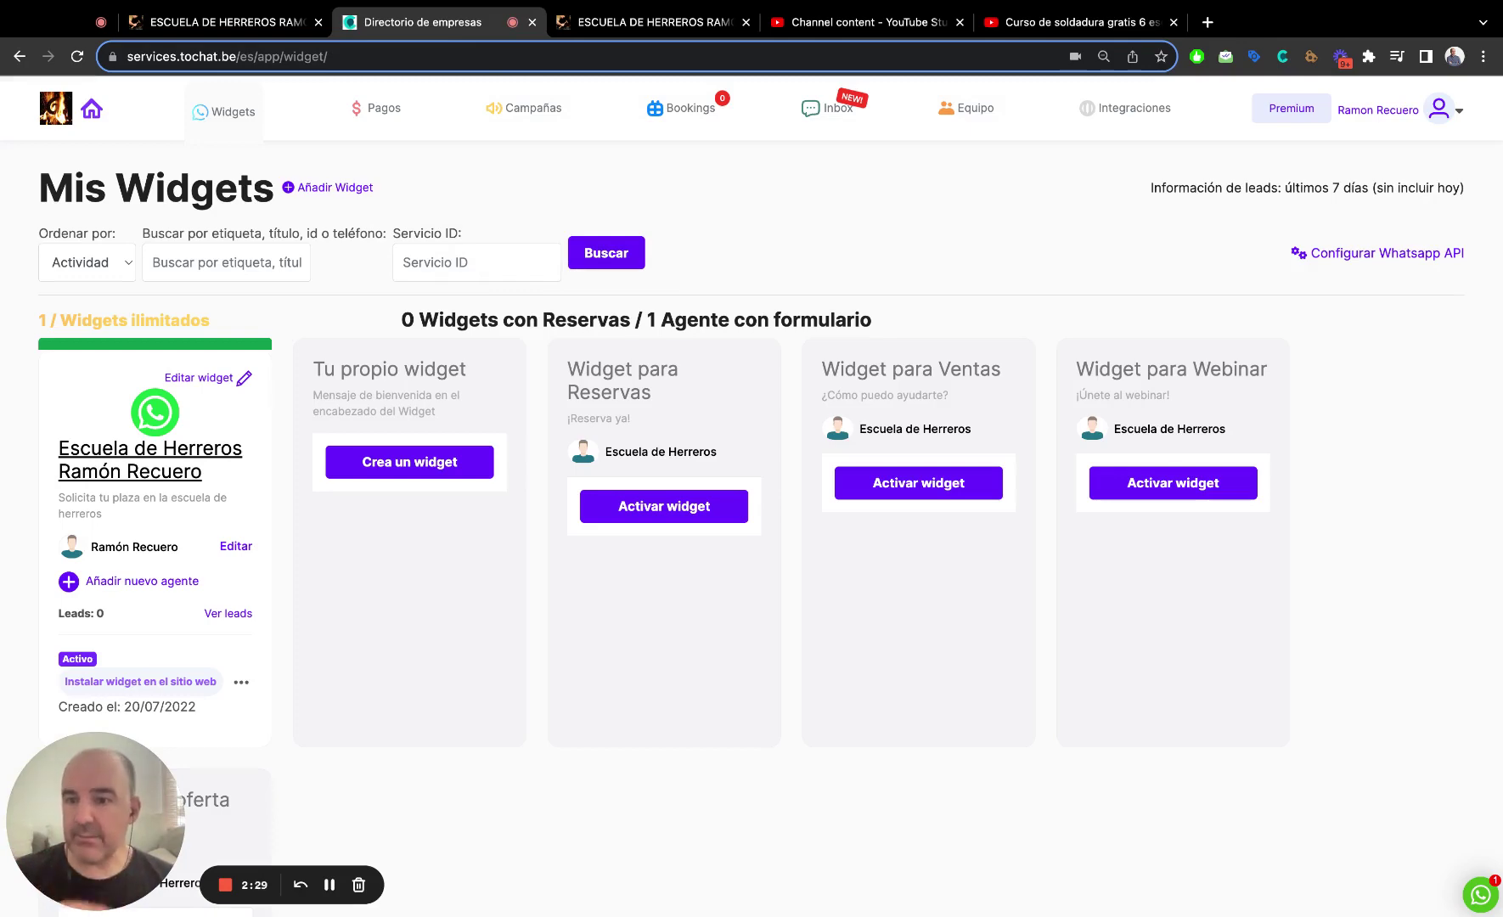
- Open the Escuela de Herreros widget and preview its landing page in a new tab
left_click(150, 459)
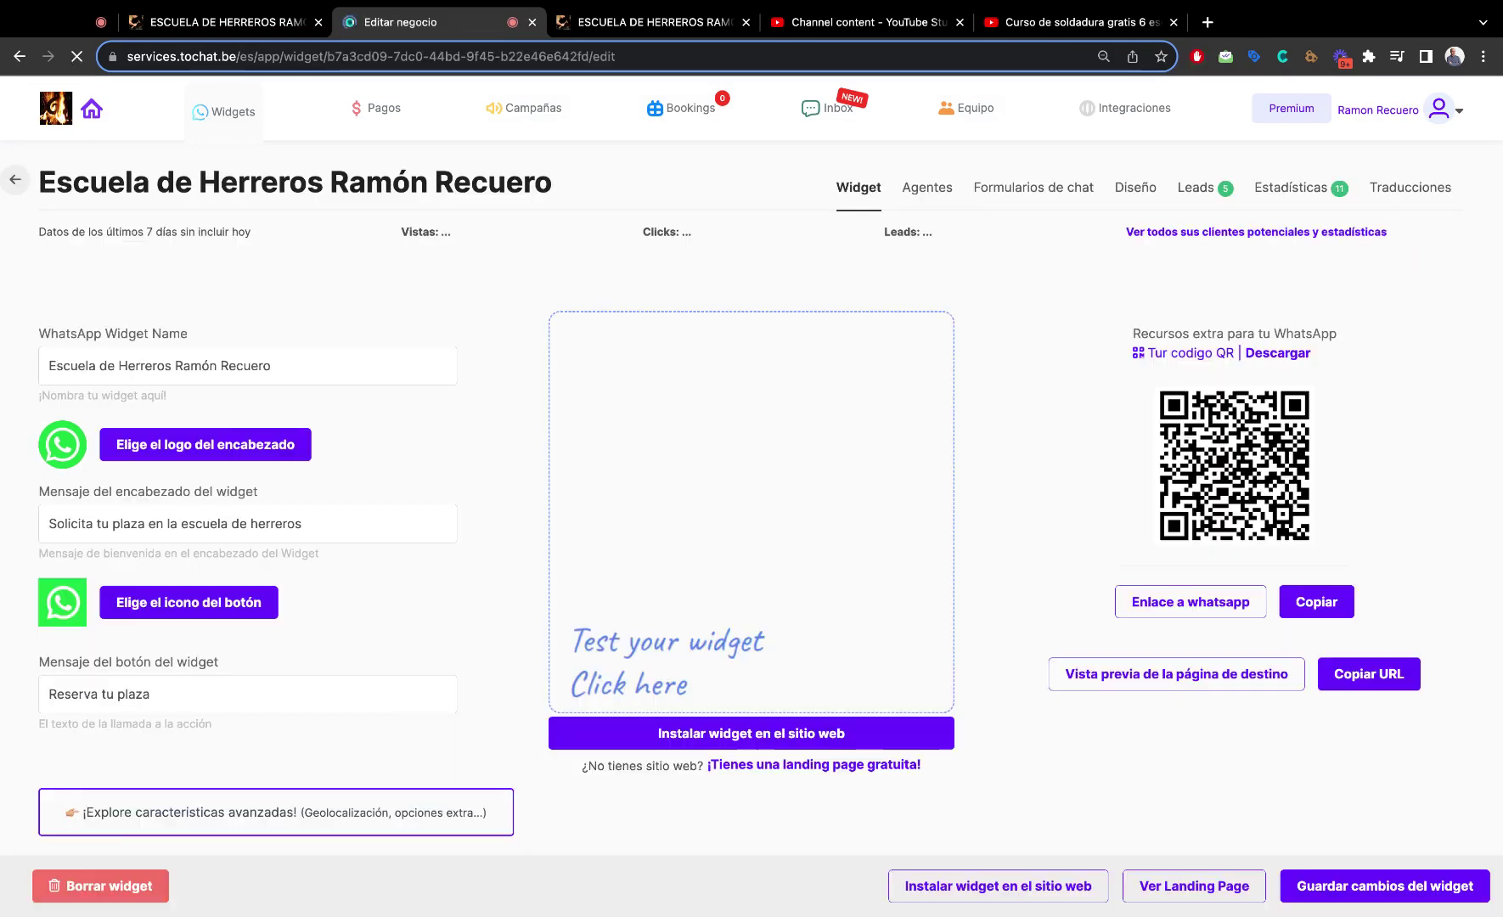
left_click(1163, 682)
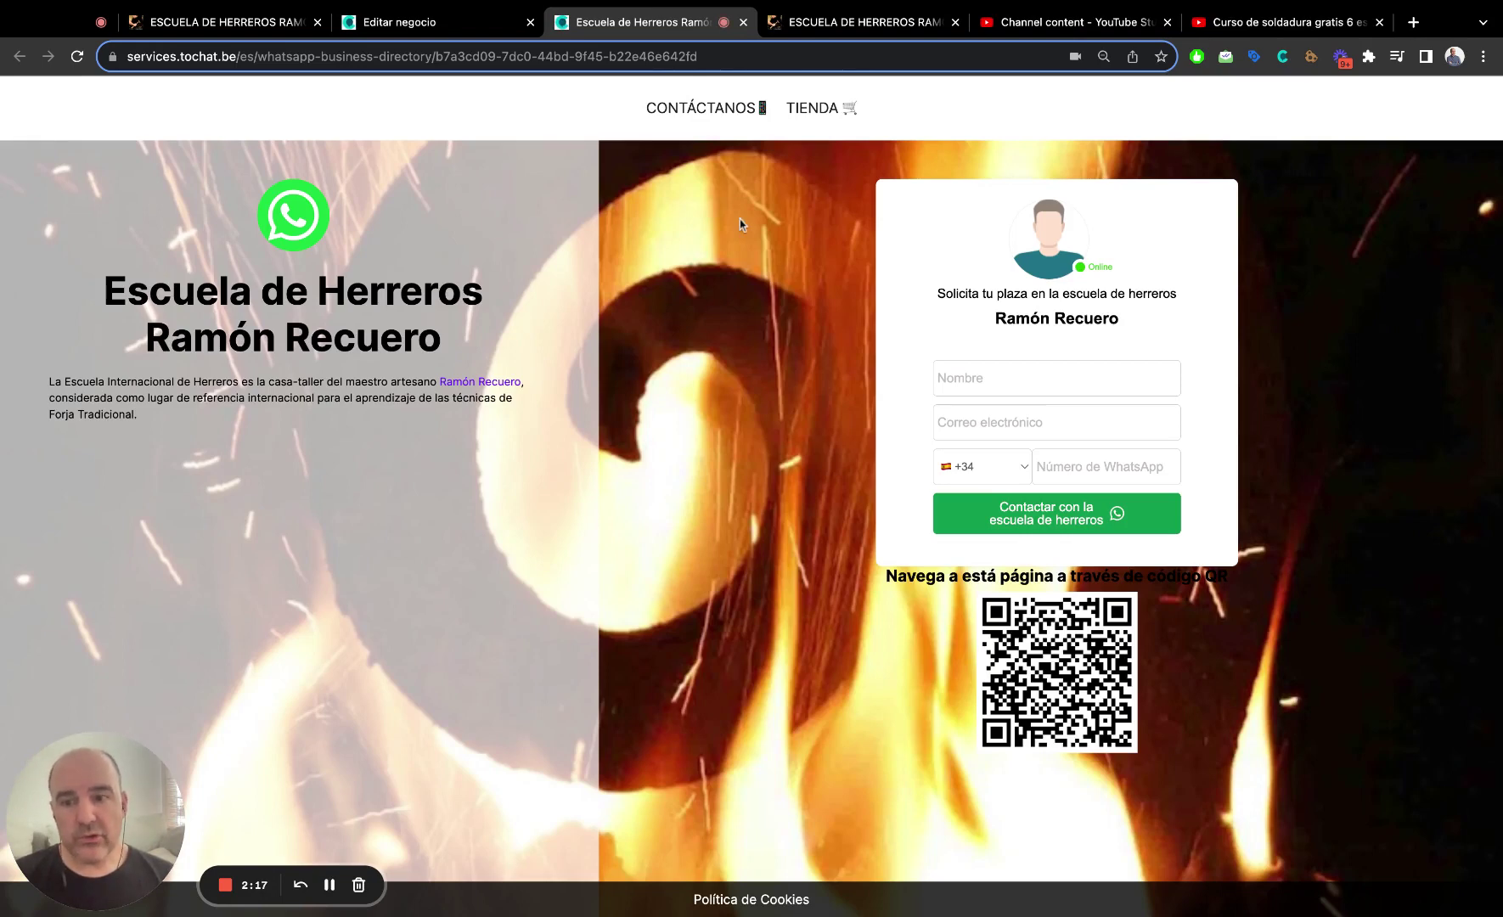
- Check the school channel's 97,184 current subscribers on the YouTube Studio dashboard
left_click(1079, 25)
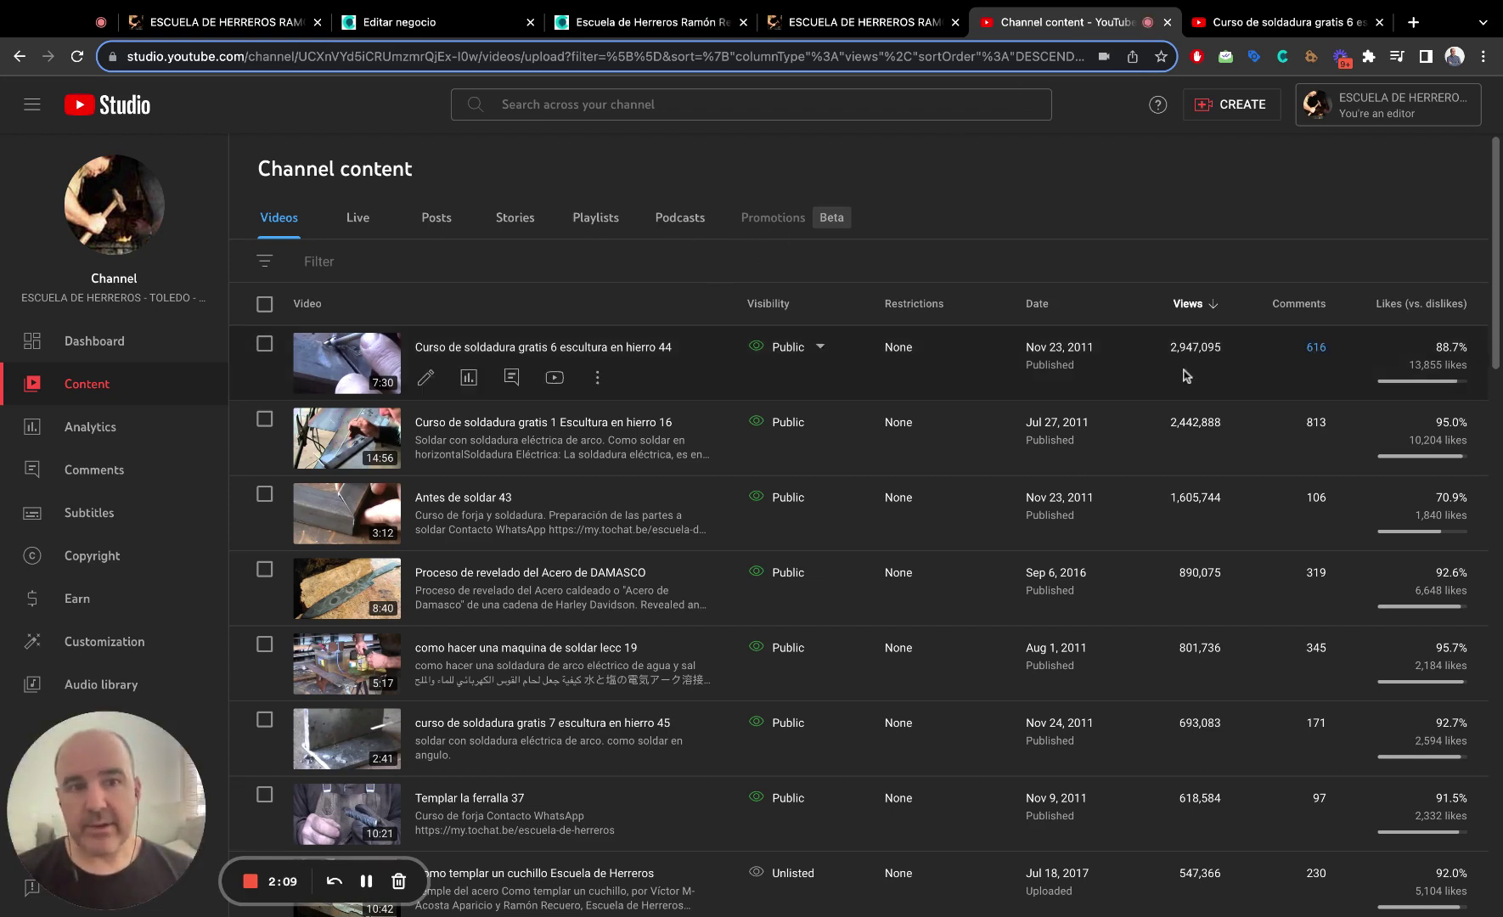
left_click(108, 340)
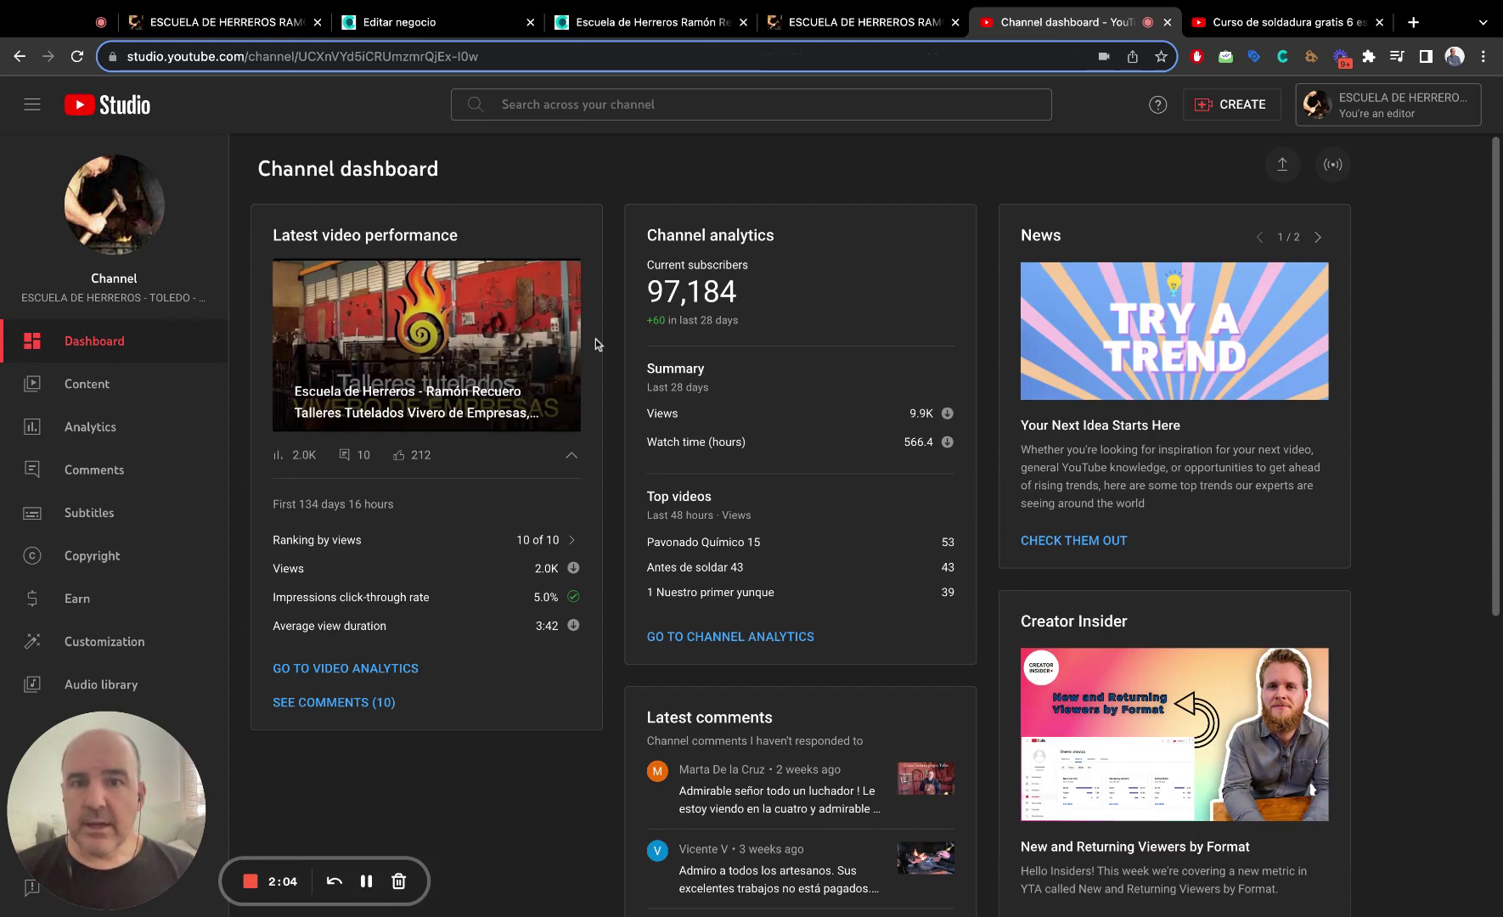
double_click(754, 308)
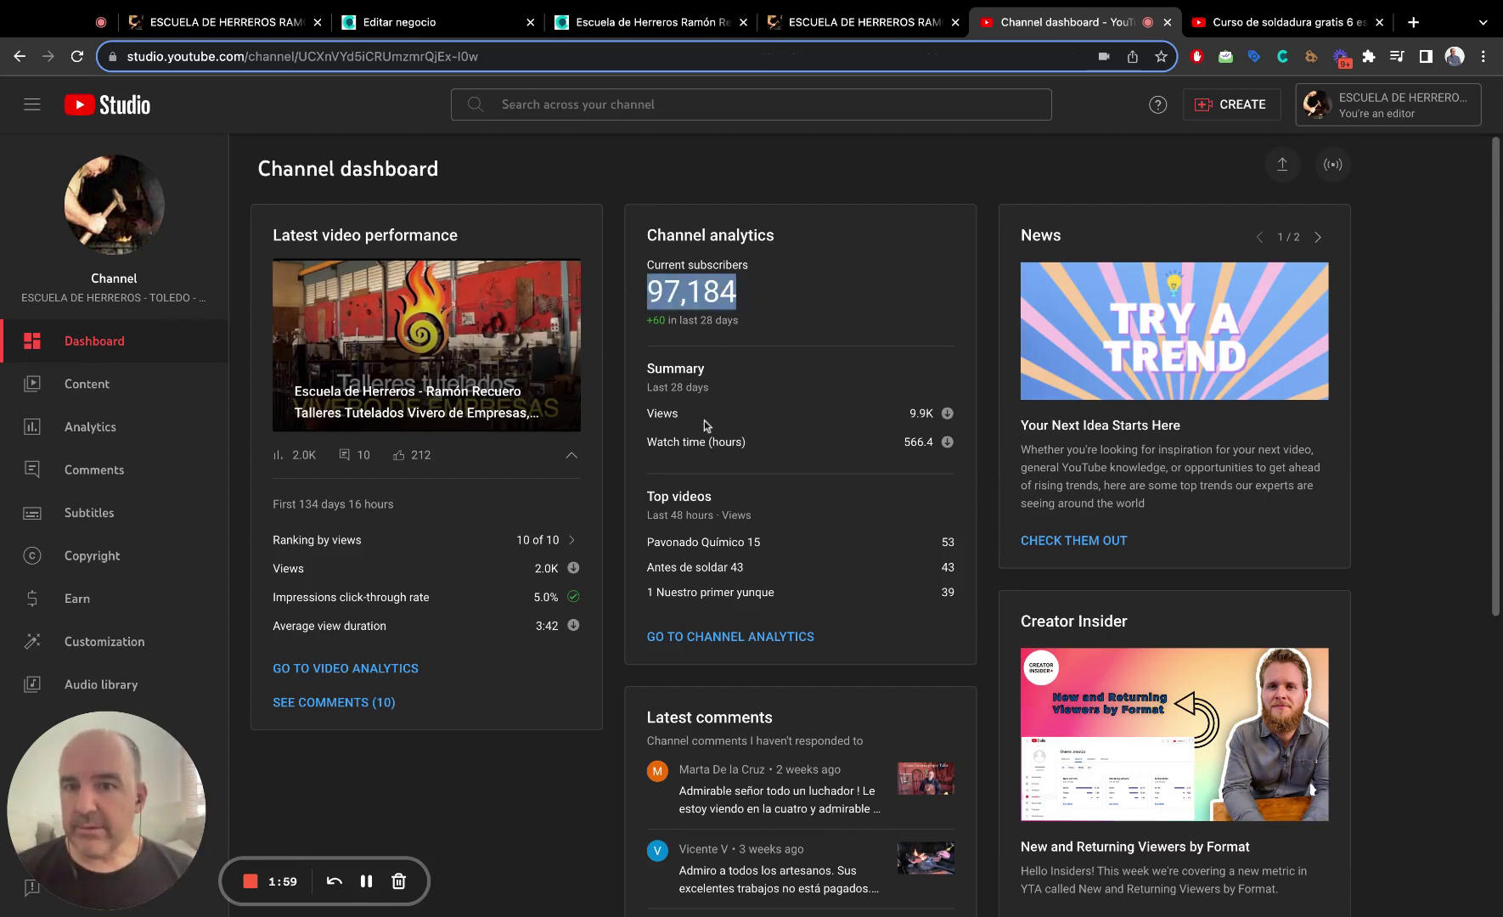
- Open Channel analytics, point out the 686 realtime views, and scroll through Top content
left_click(100, 393)
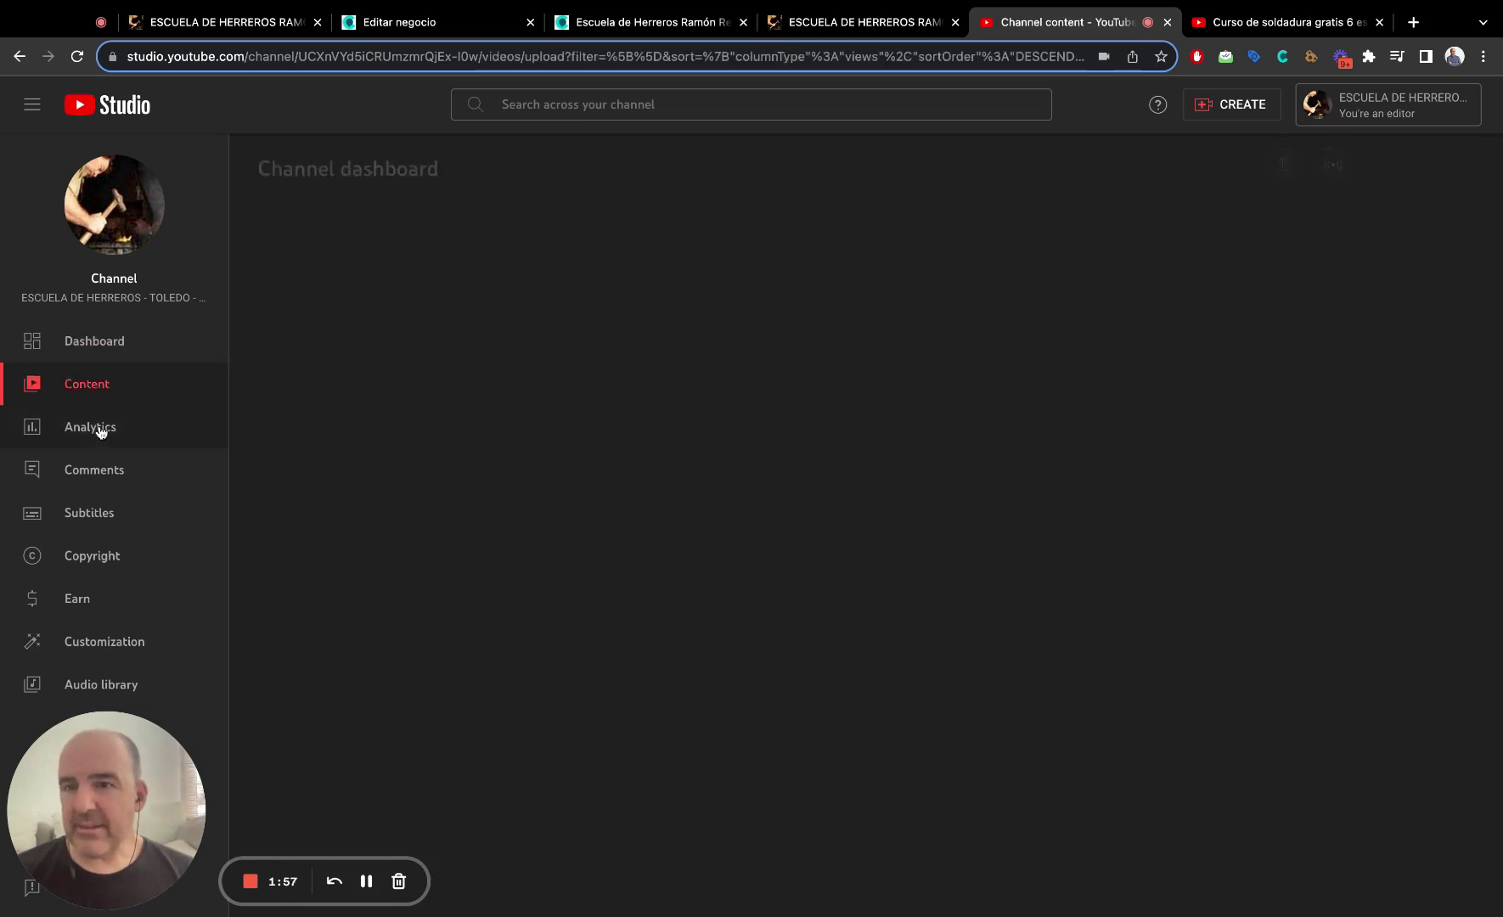
left_click(96, 426)
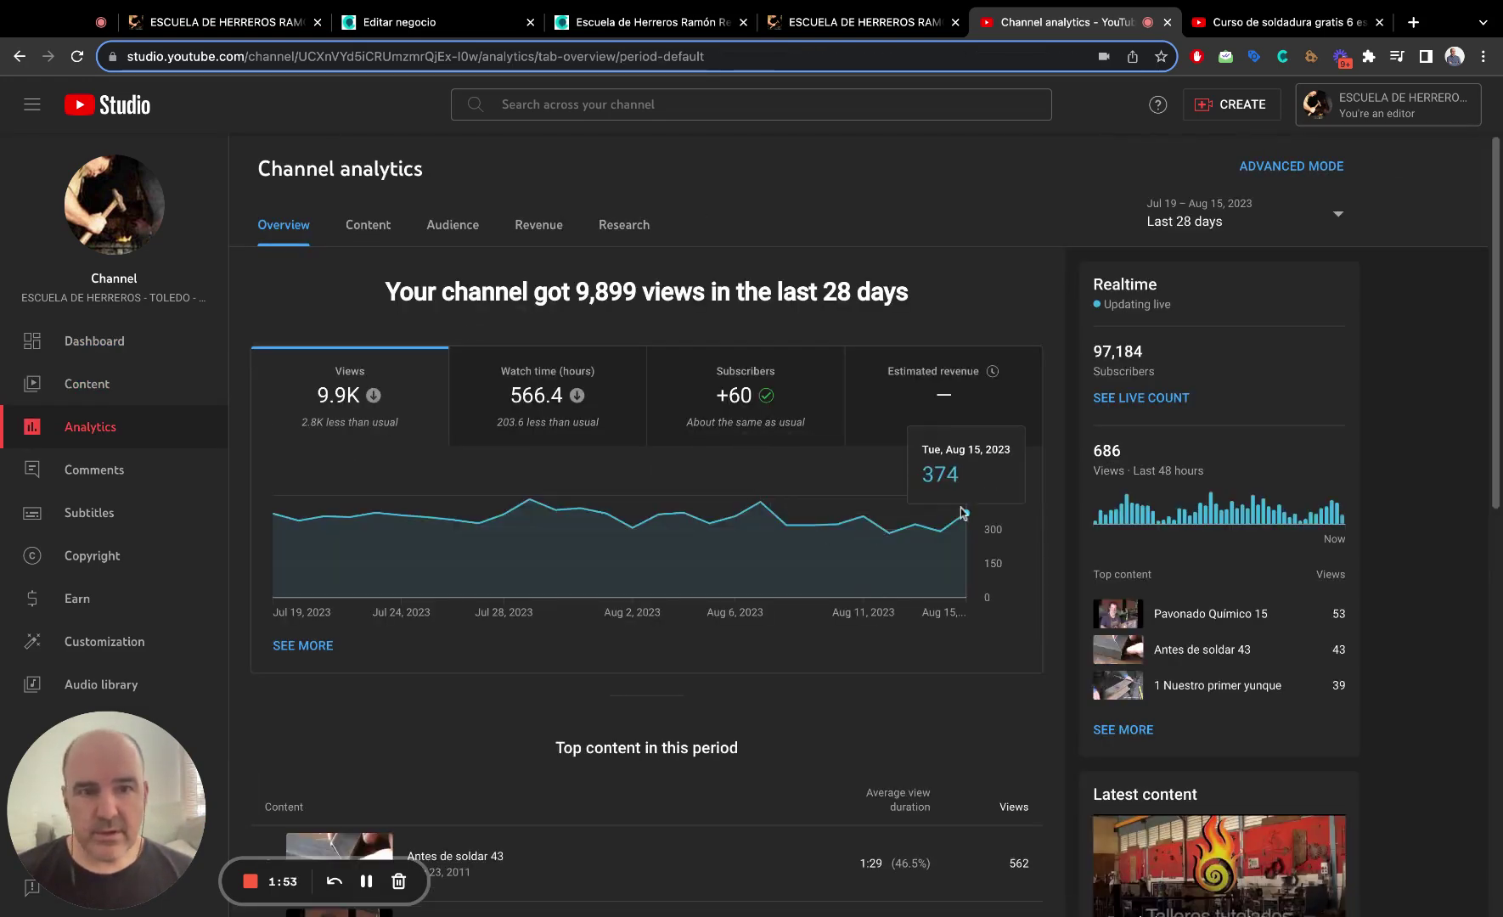
left_click_drag(1131, 456, 1087, 457)
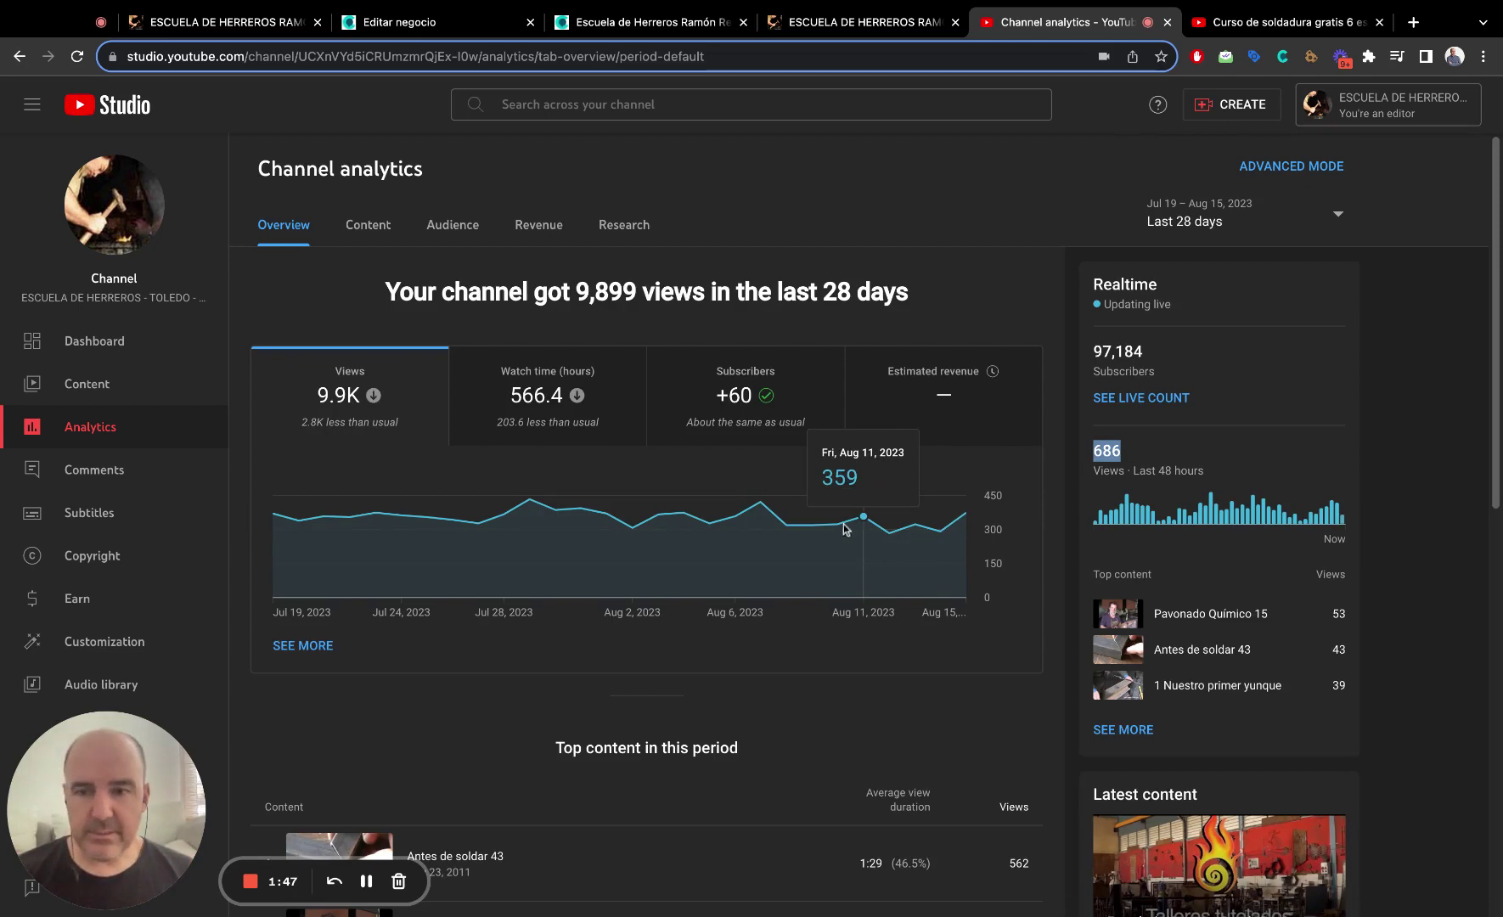
scroll(752, 497, "down", 5)
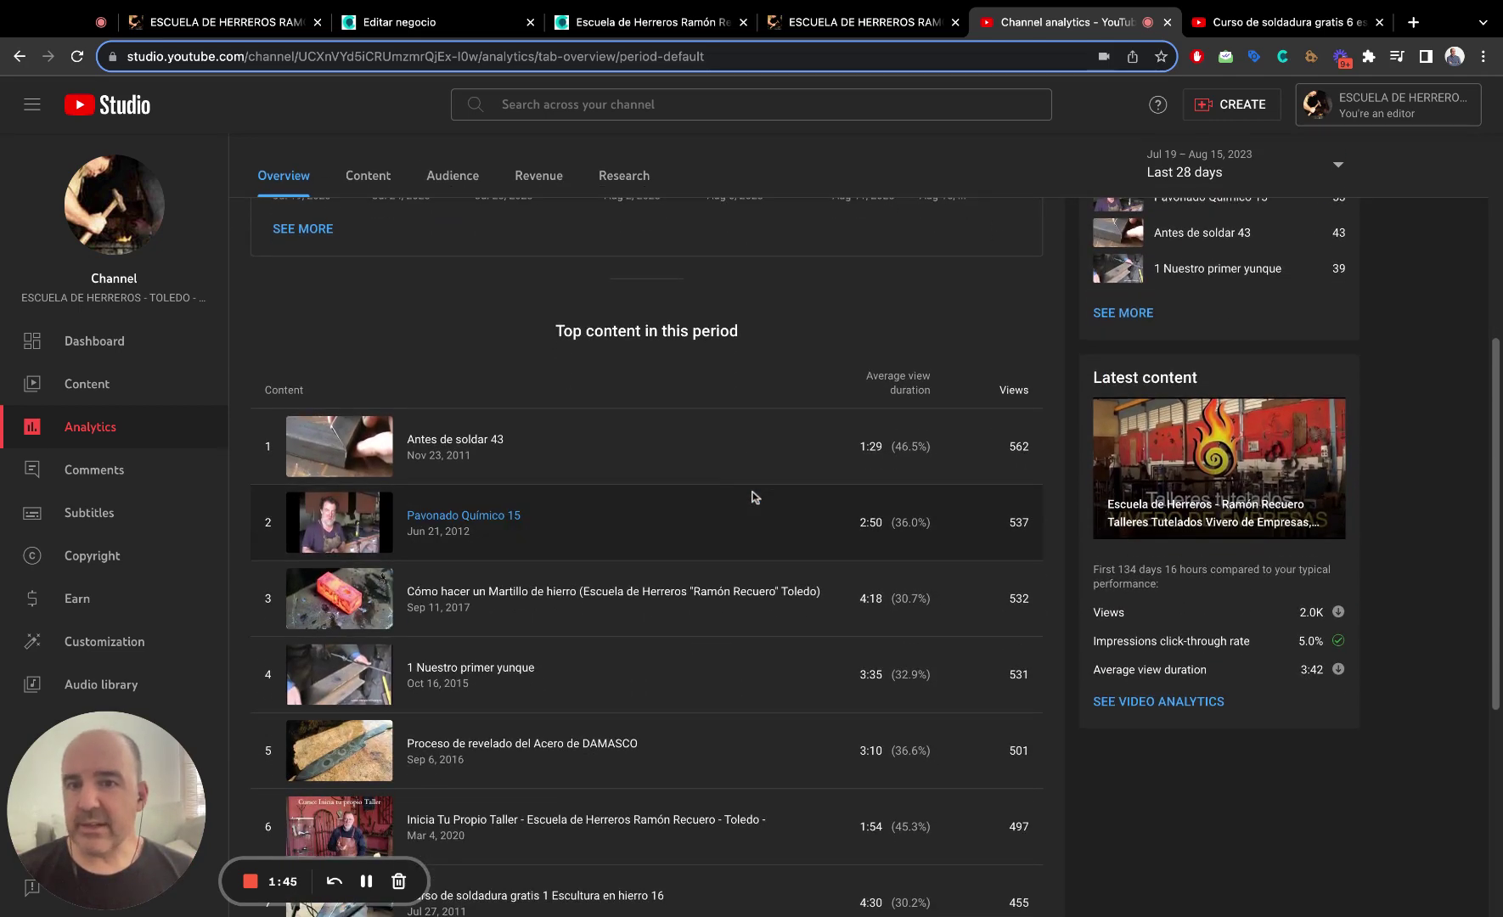
scroll(505, 477, "down", 1)
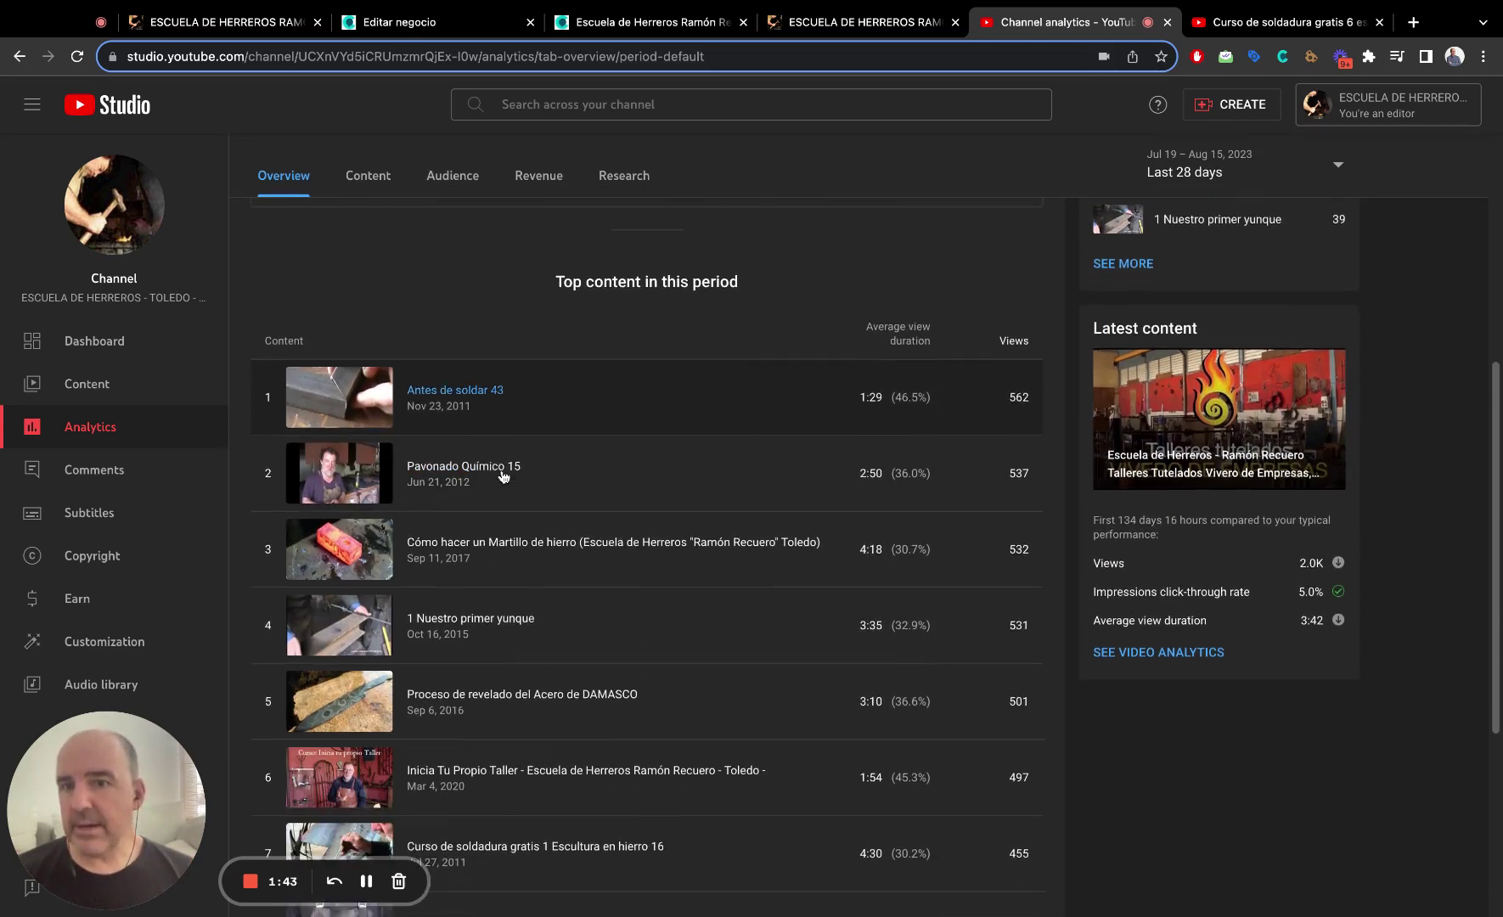
scroll(470, 435, "up", 5)
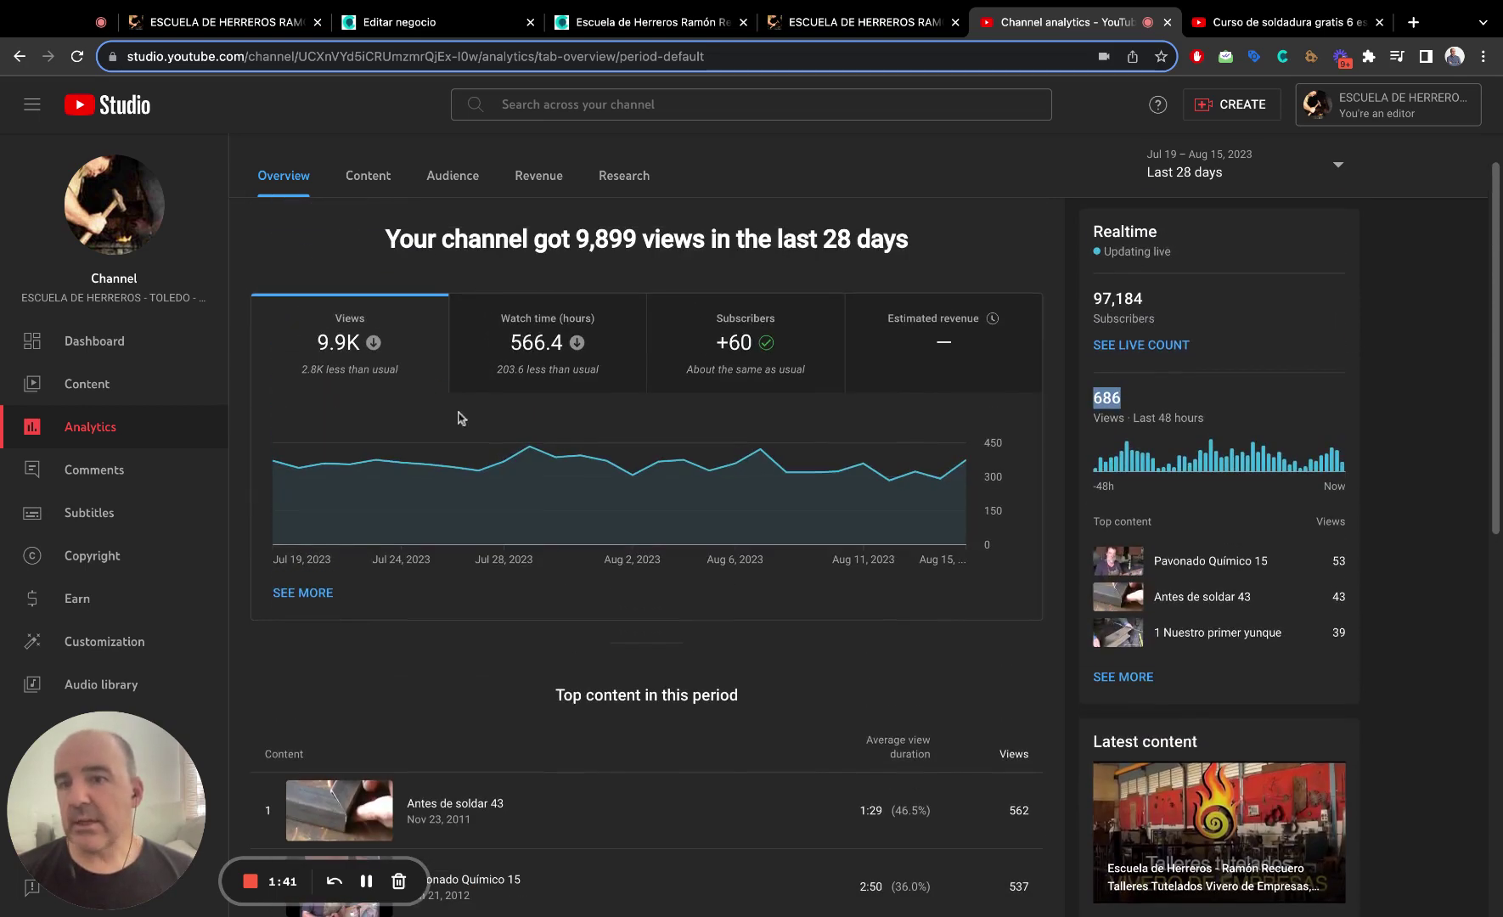
- Change the Antes de soldar 43 description line to 'Contacto #whatsapp' and save the details
left_click(489, 803)
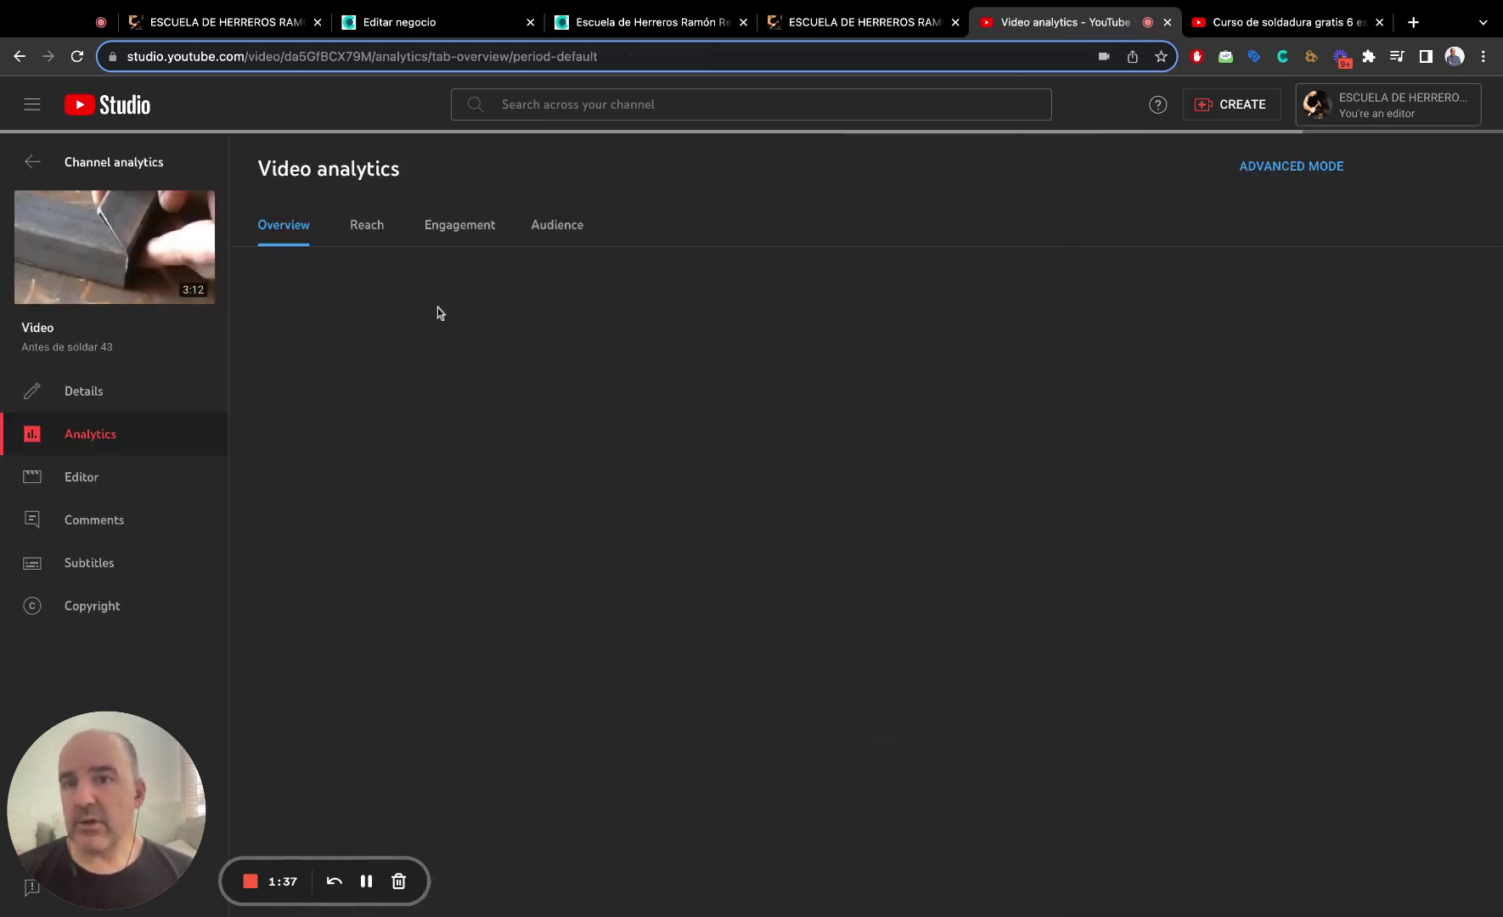
left_click(83, 391)
left_click_drag(529, 390, 270, 368)
left_click(306, 370)
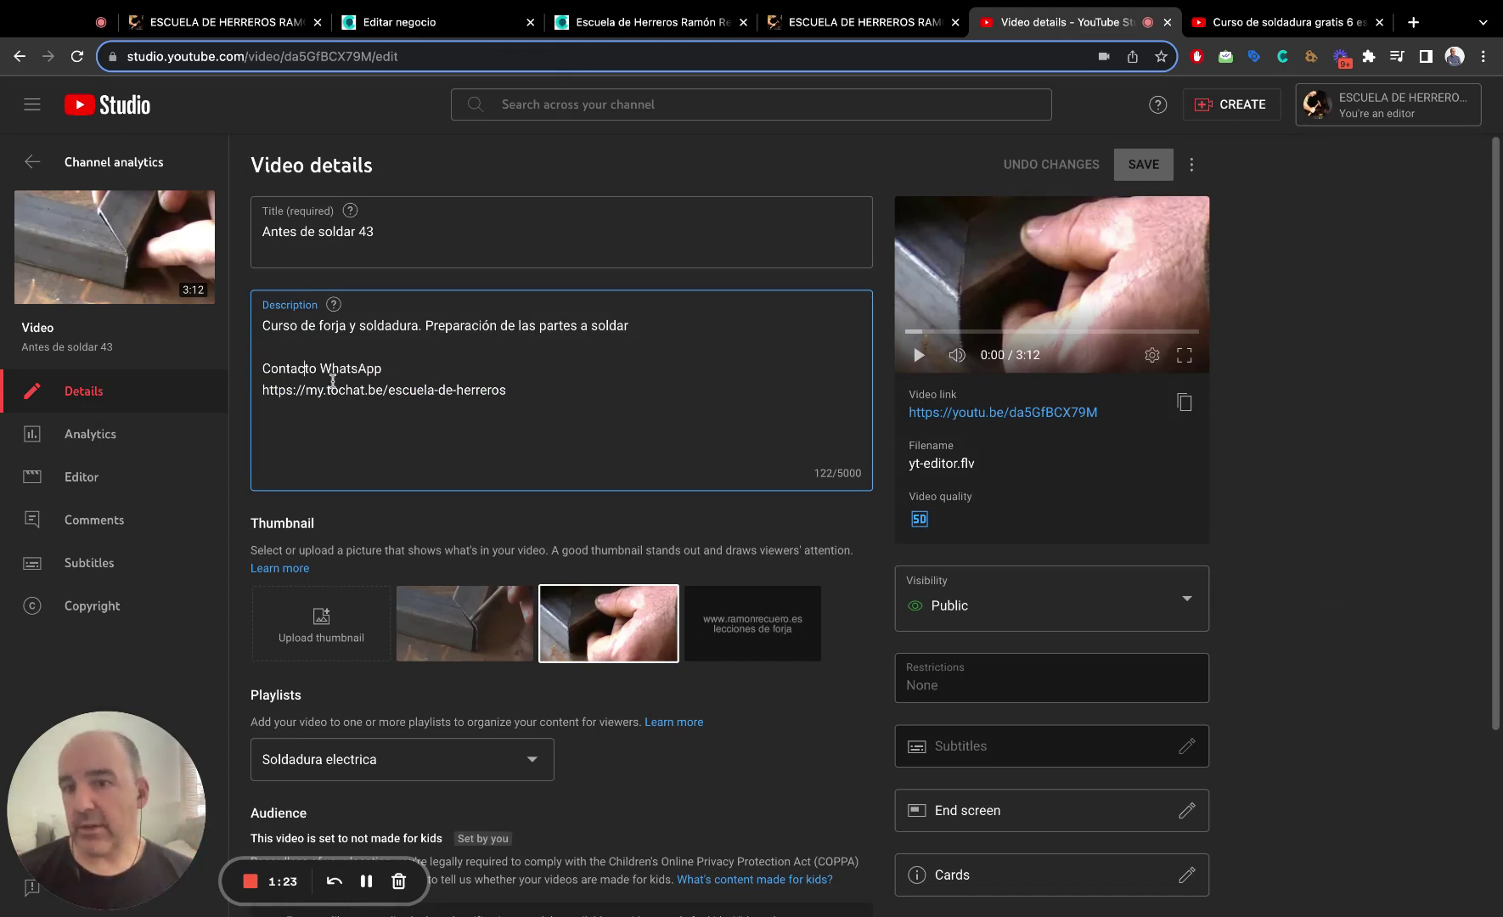
type("#")
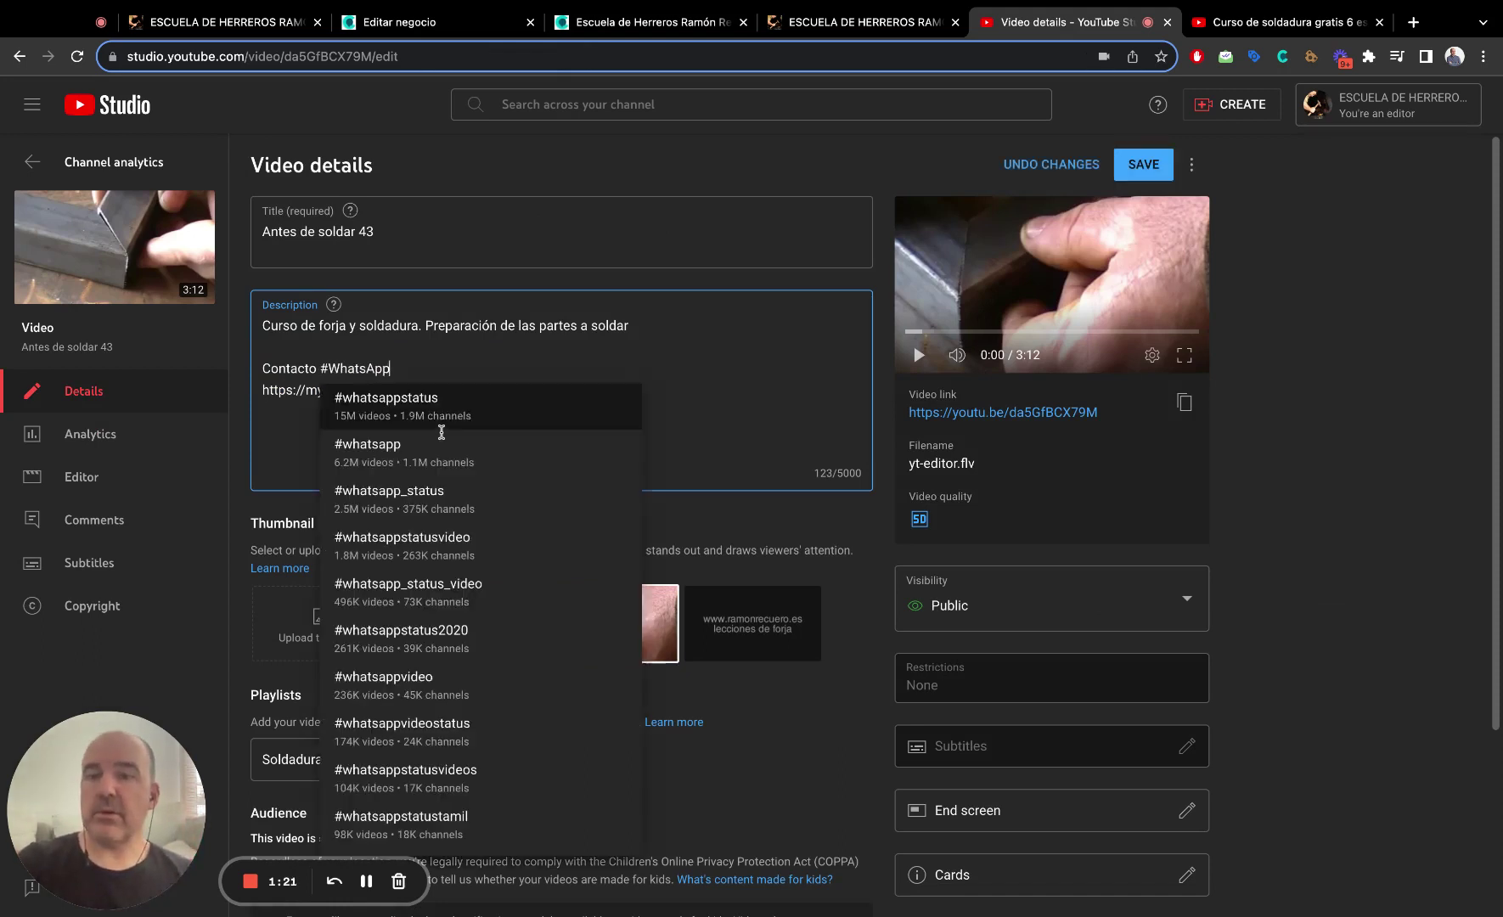
left_click(463, 448)
left_click(540, 383)
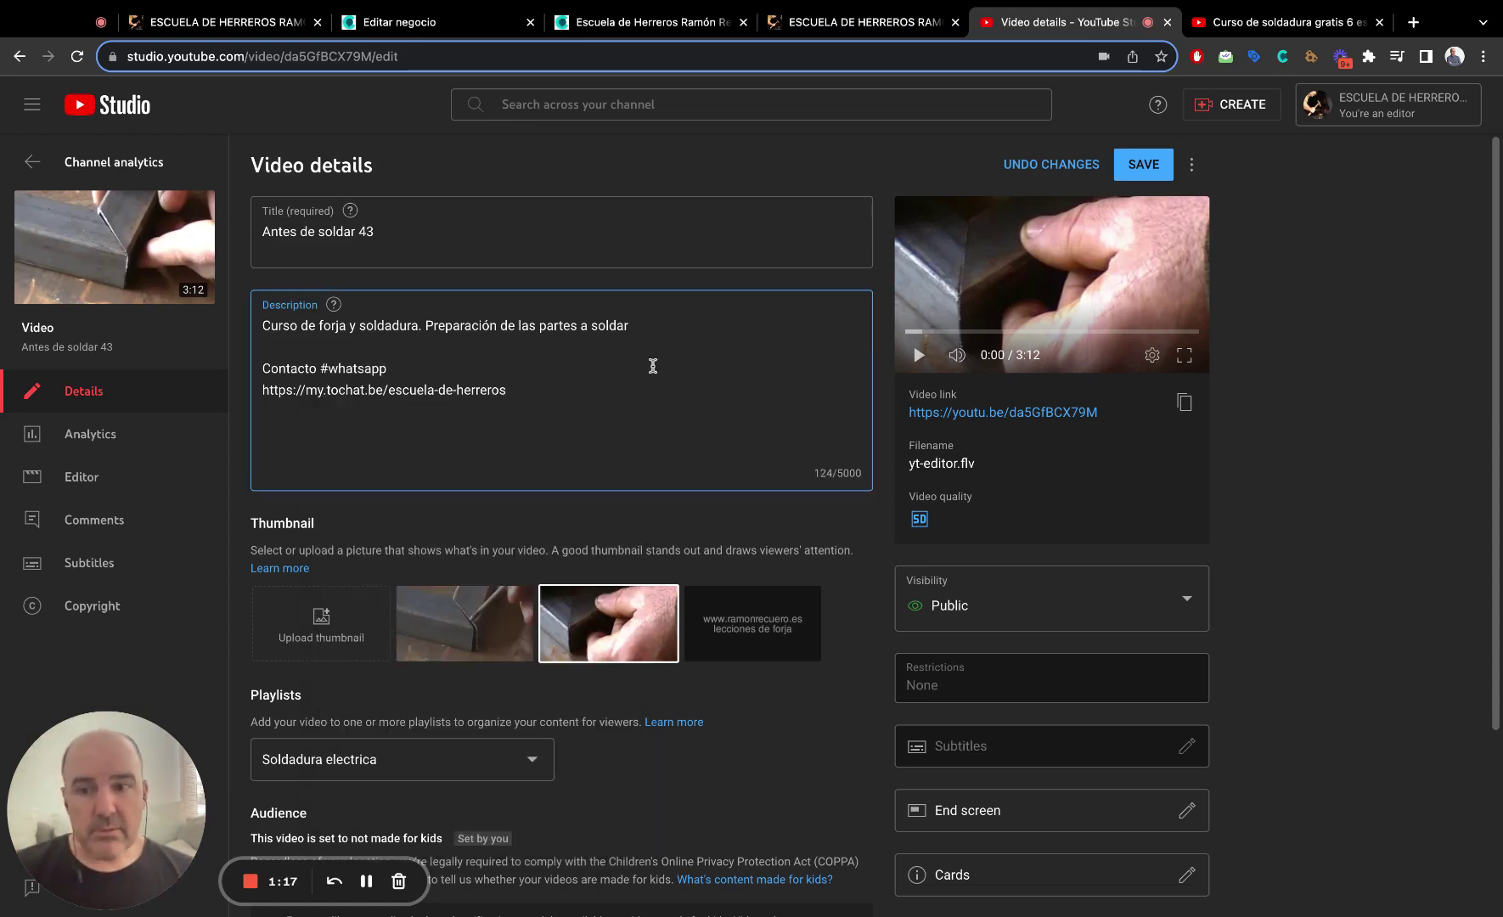
left_click(1145, 166)
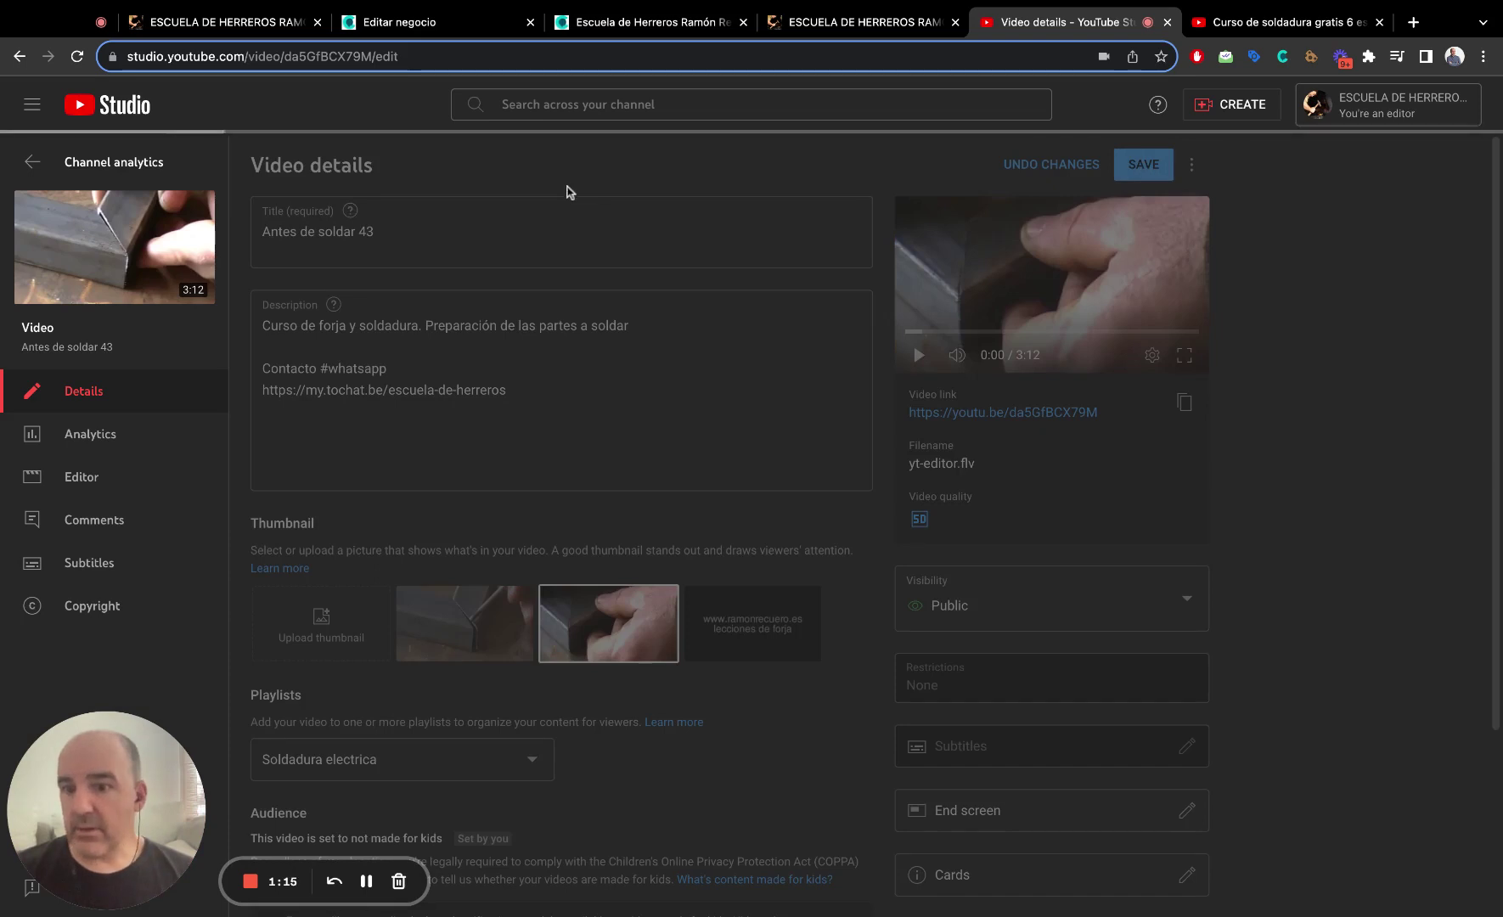
- On the Antes de soldar 43 watch page, expand the description and follow its tochat.be link
left_click(110, 247)
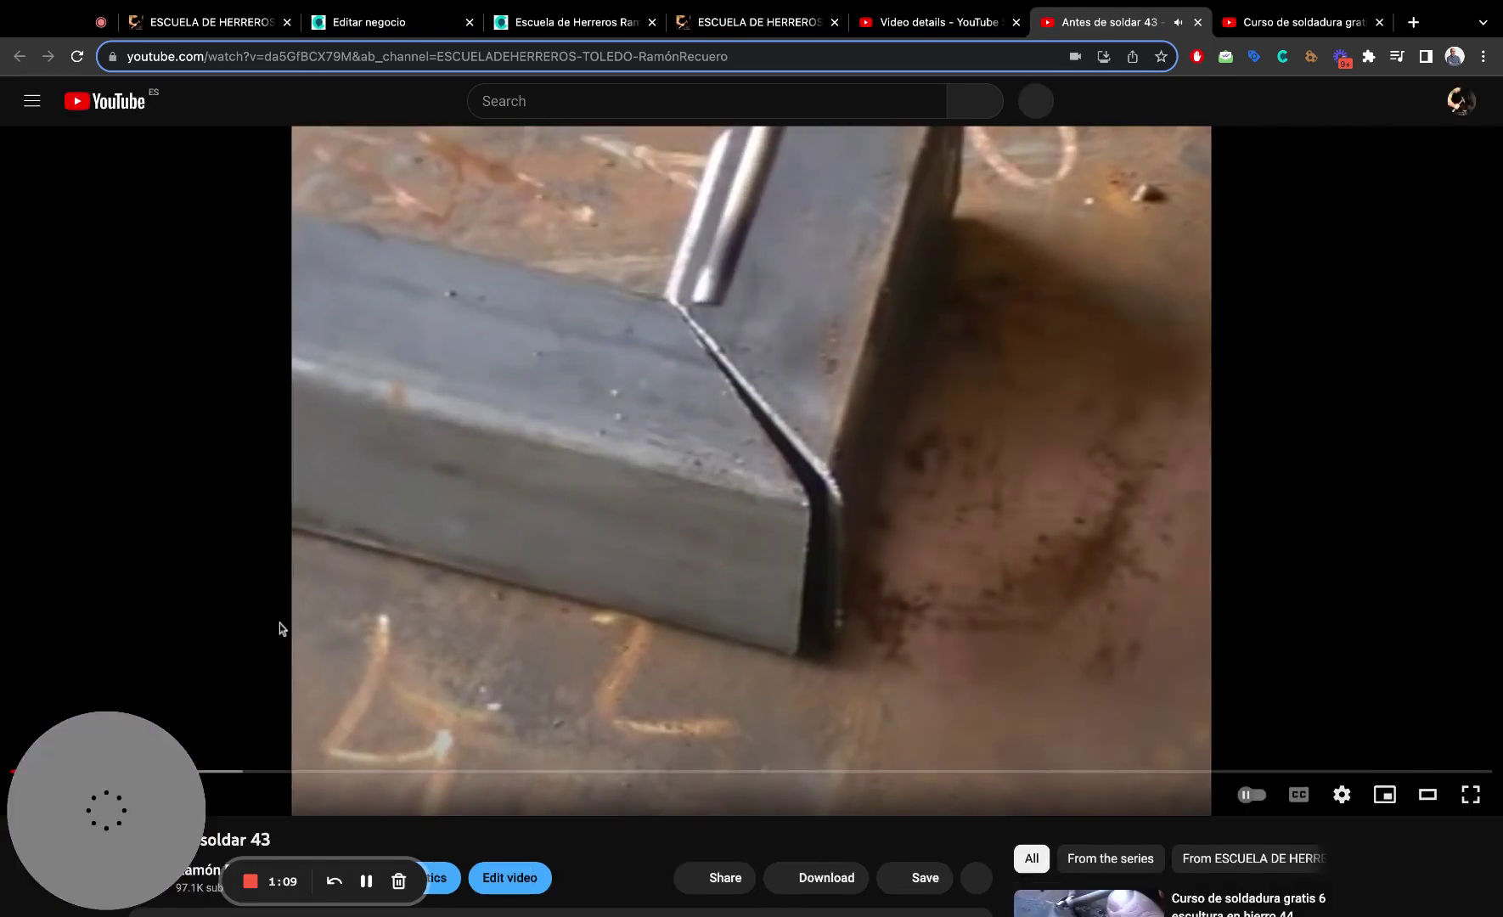
scroll(279, 626, "down", 6)
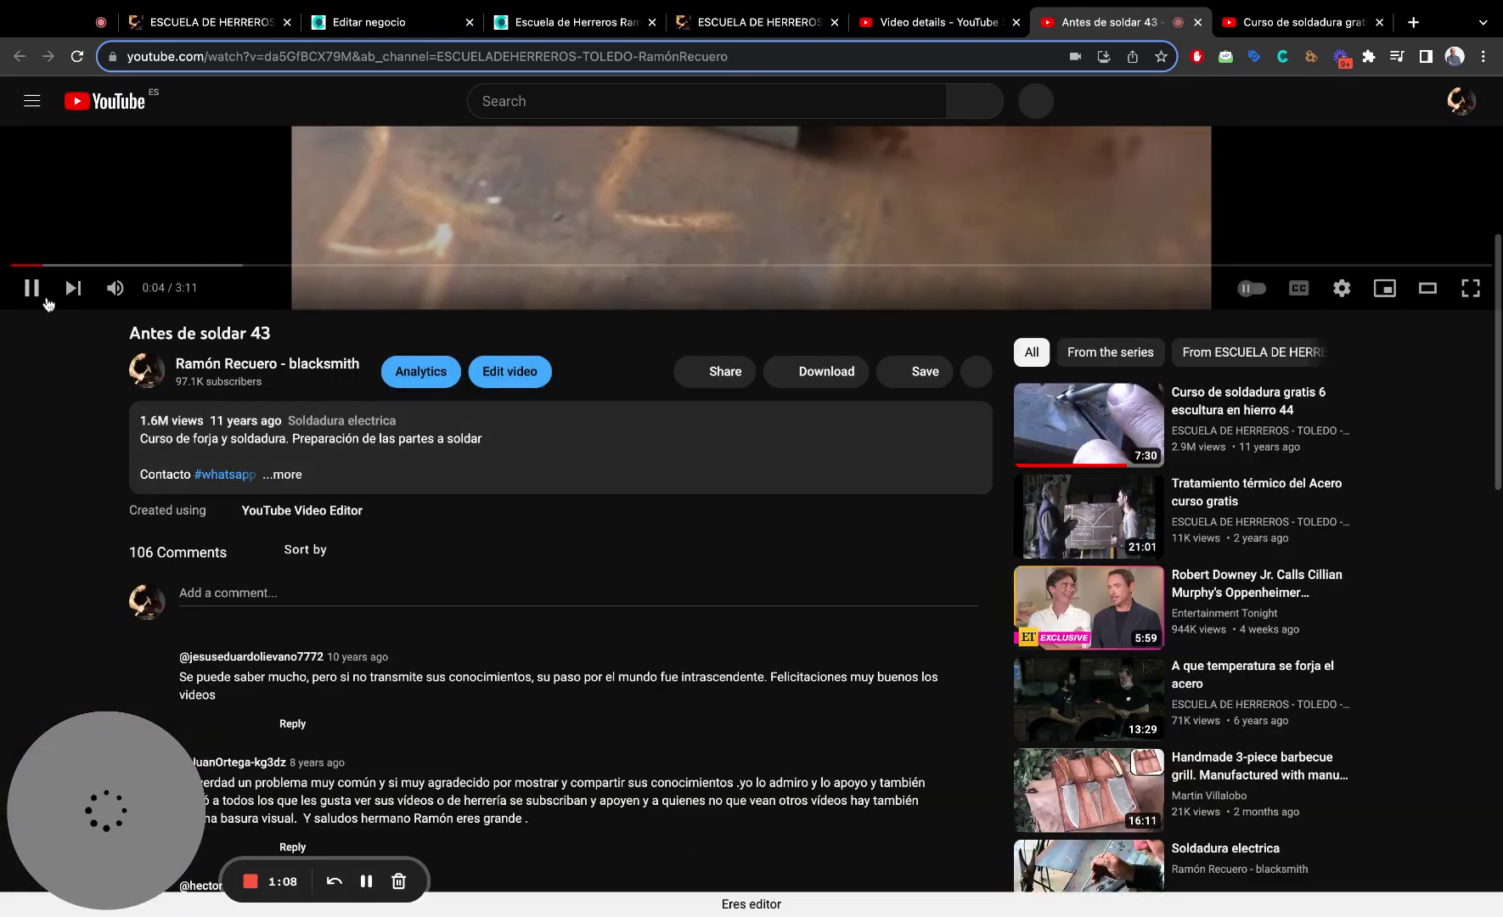
left_click(32, 289)
left_click(284, 475)
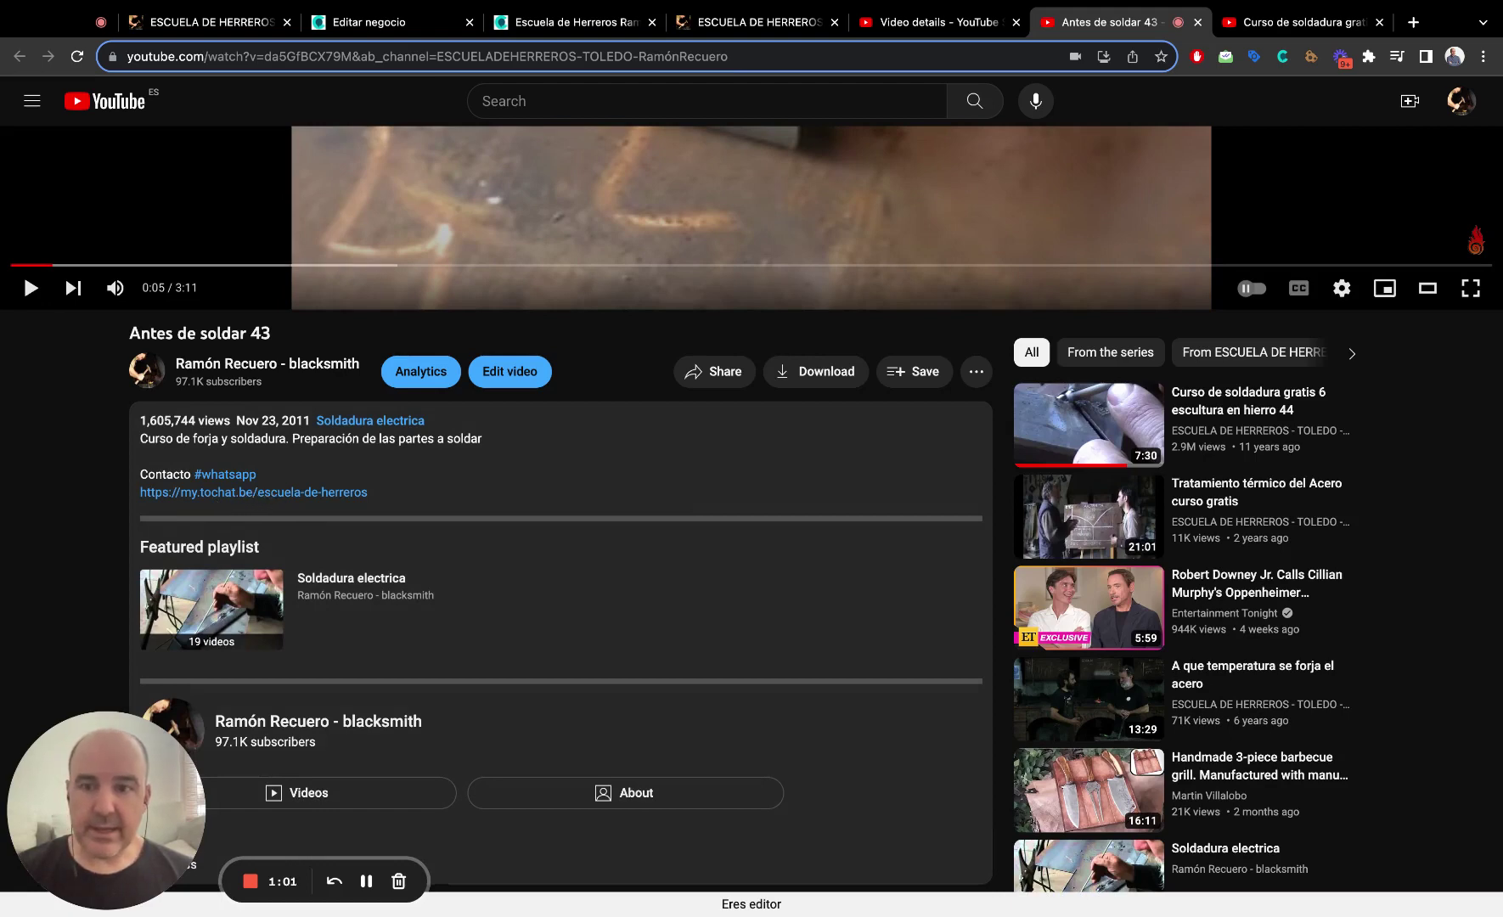
left_click(291, 493)
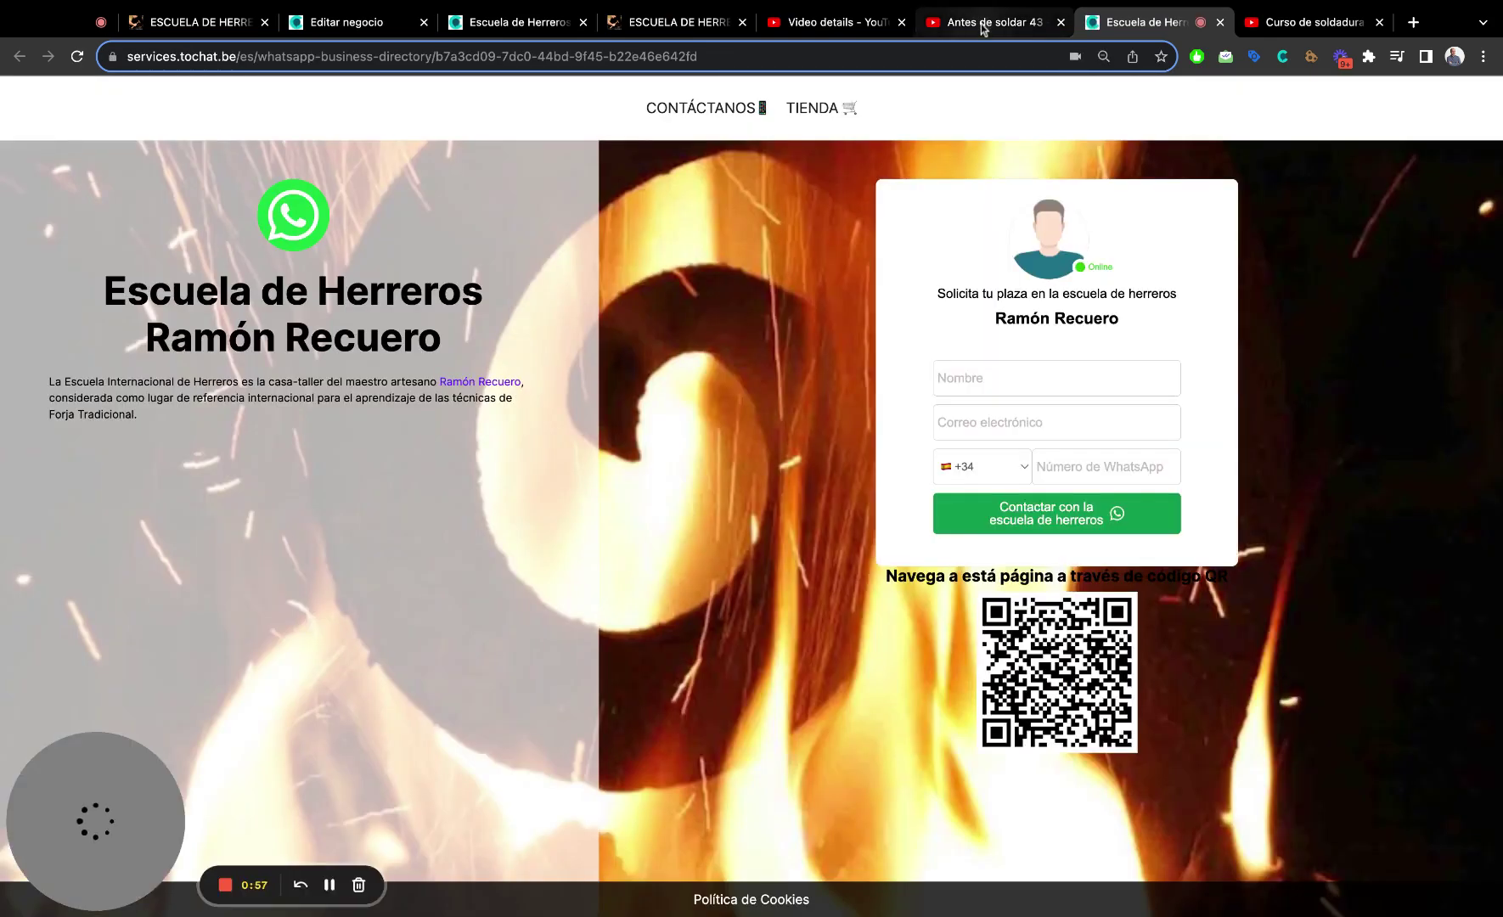
- Revisit the tochat.be landing and widget edit pages, then view the live Jimdo site's widget
left_click(513, 24)
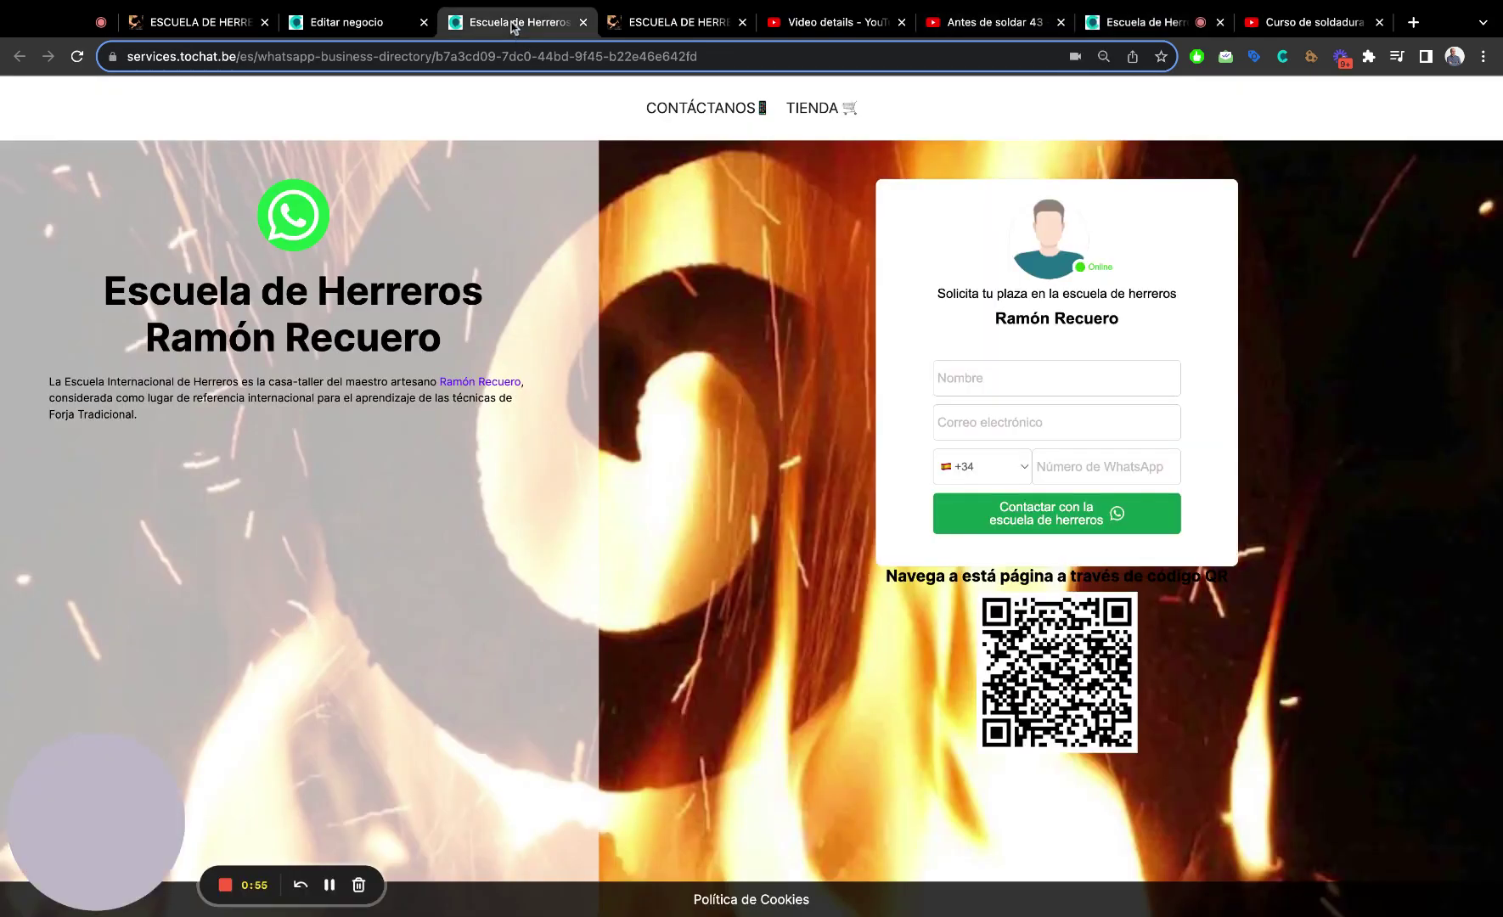
left_click(364, 24)
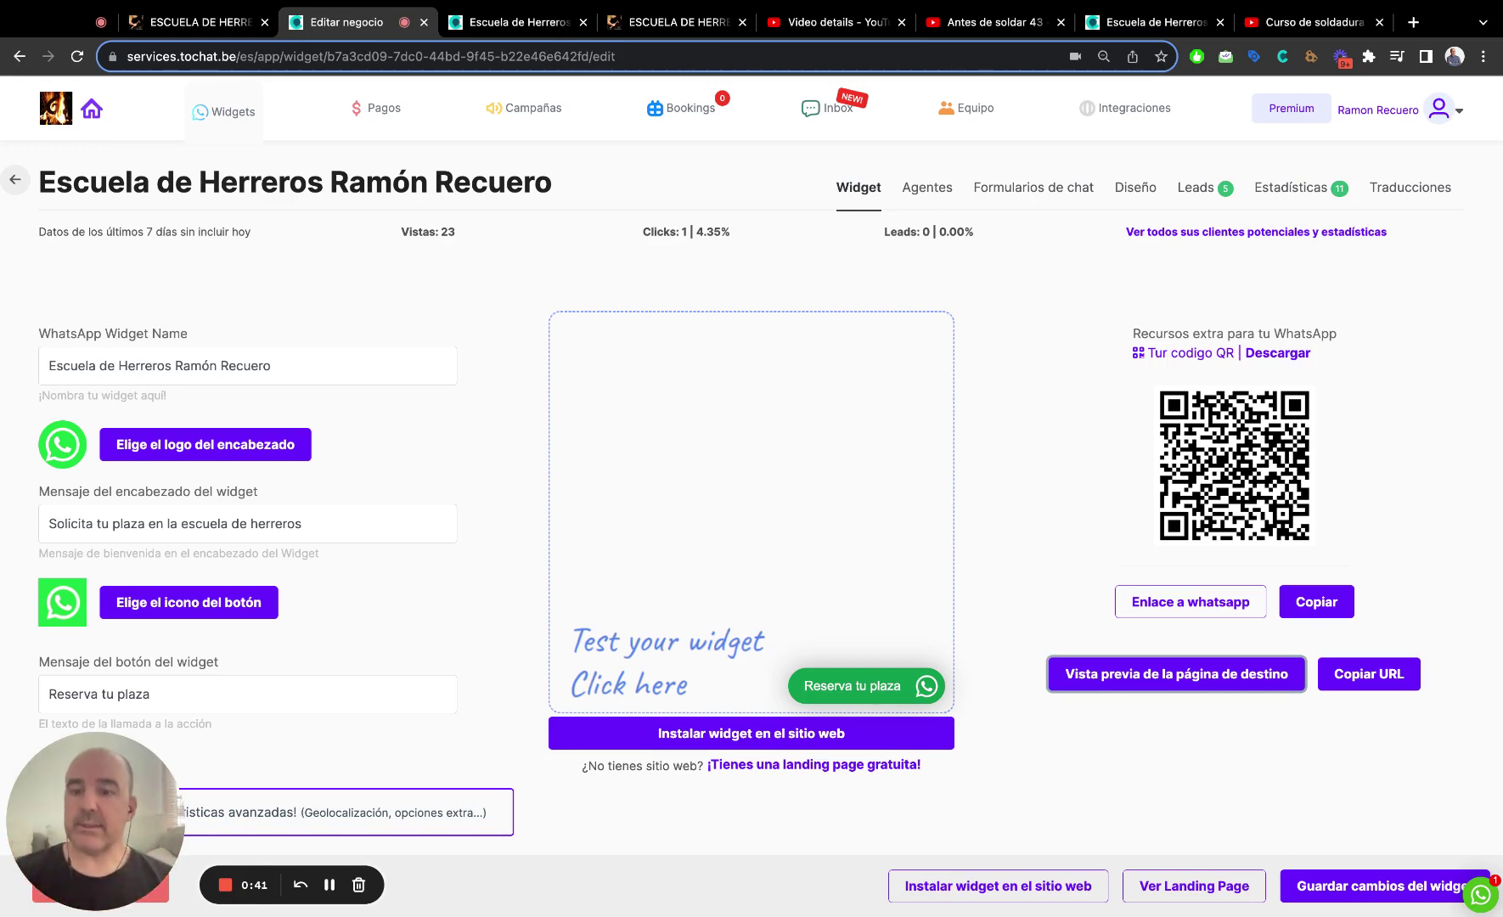
left_click(188, 23)
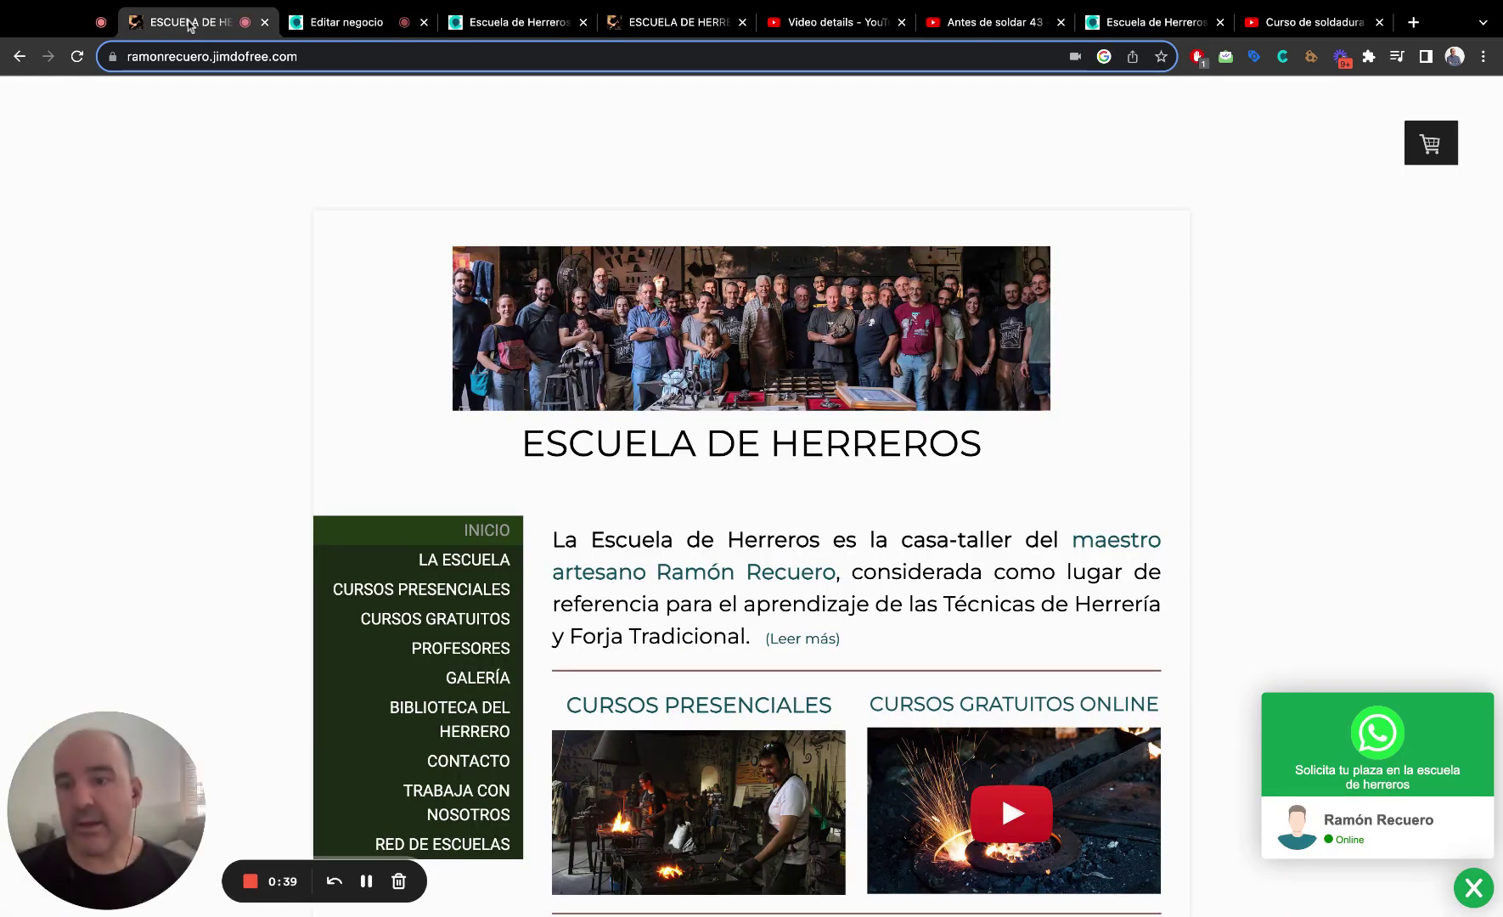
- Check that the site's WhatsApp widget opens its contact form and the Jimdo head holds the tochat.be script, then return to the ToChat landing page
left_click(1401, 852)
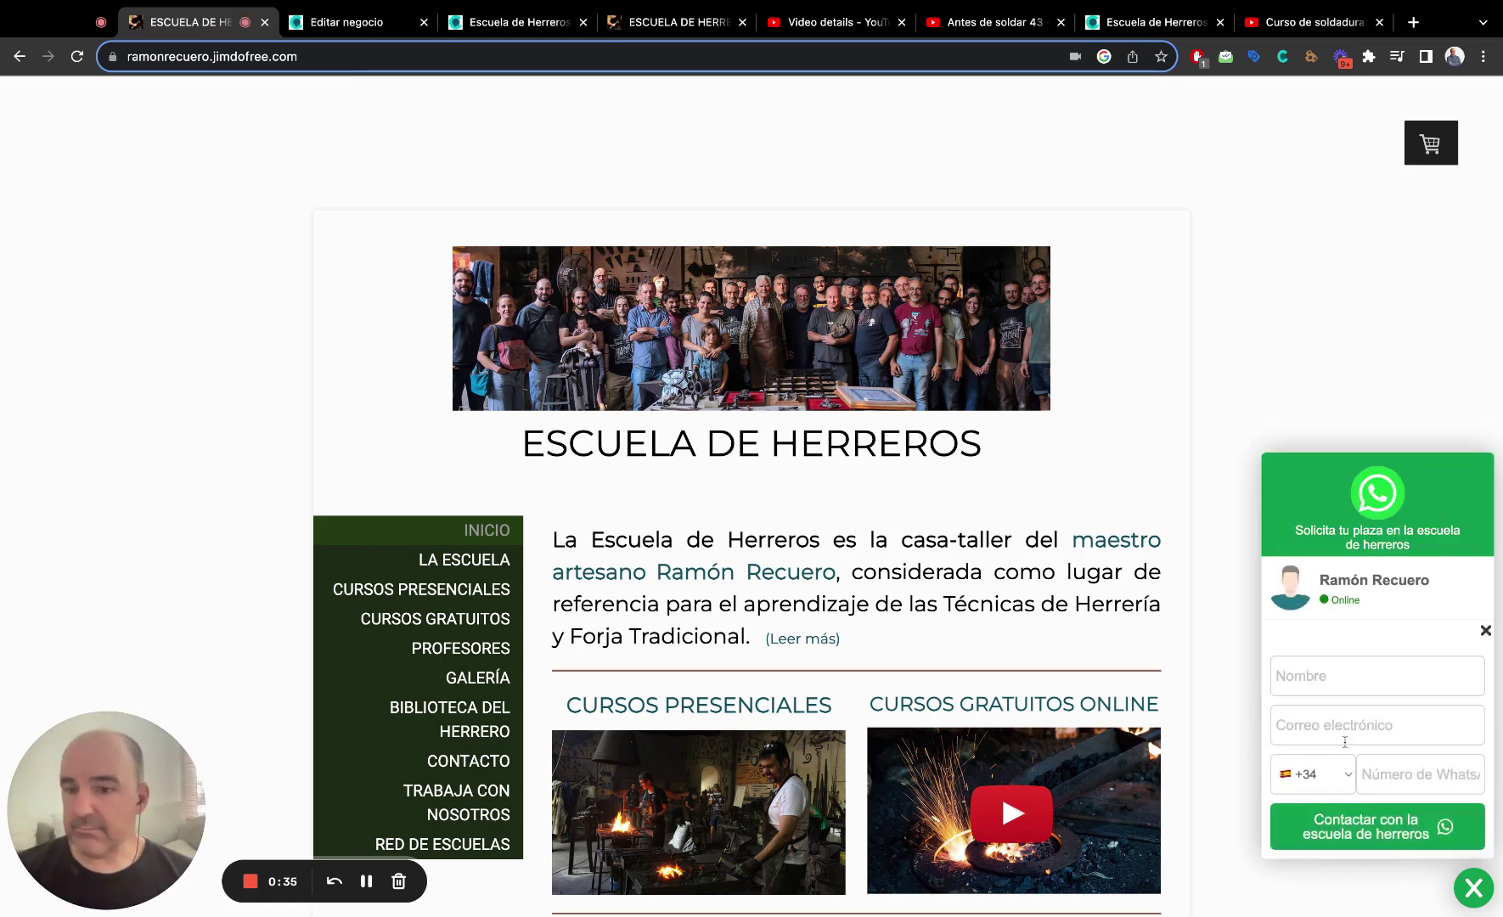
left_click(641, 22)
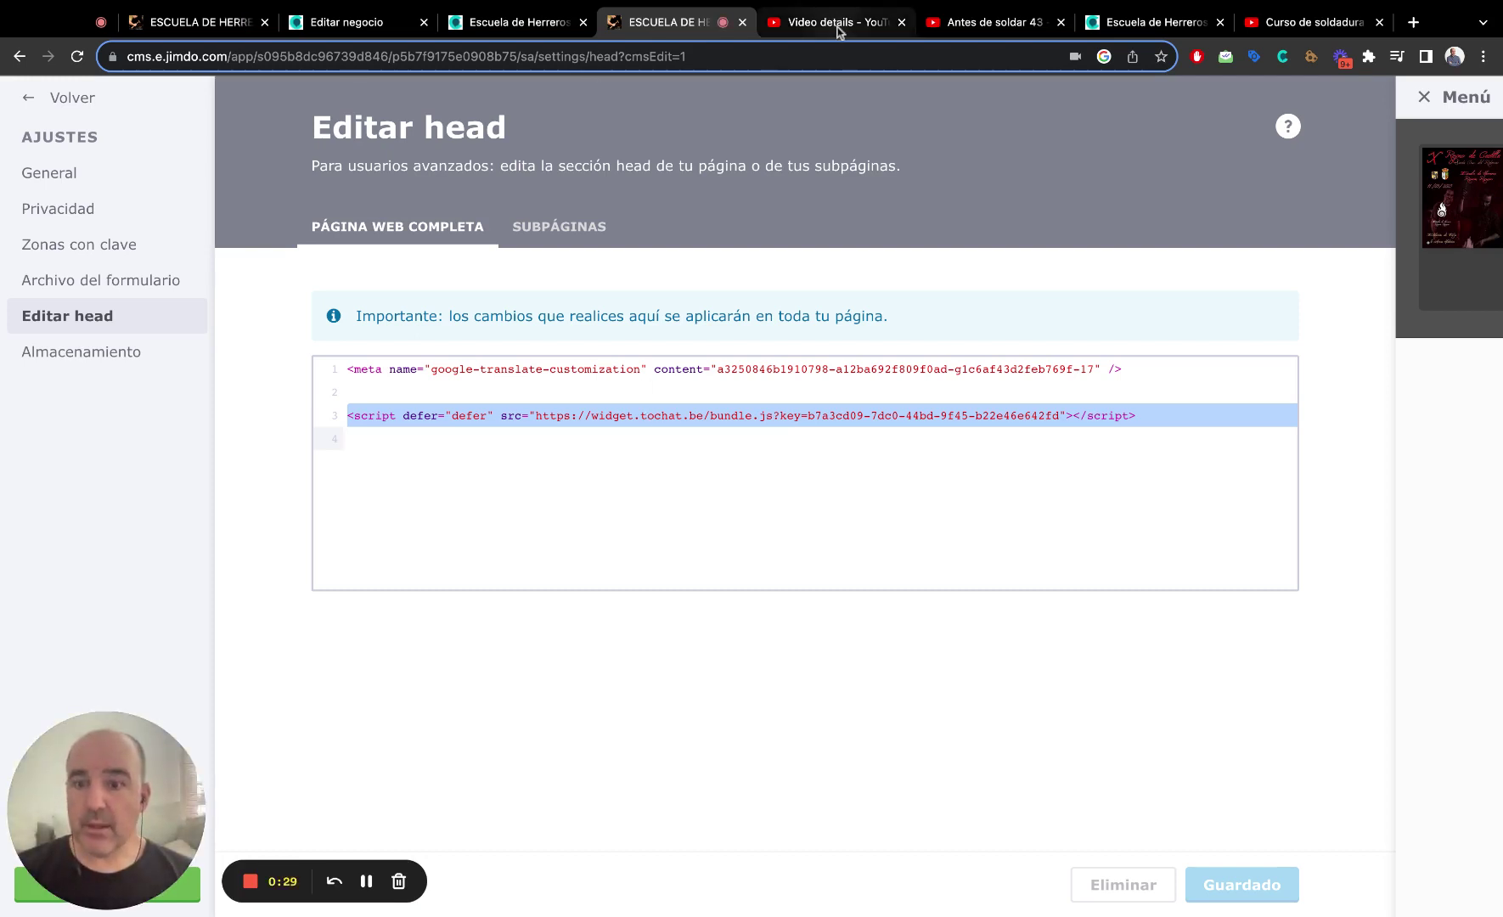
left_click(552, 22)
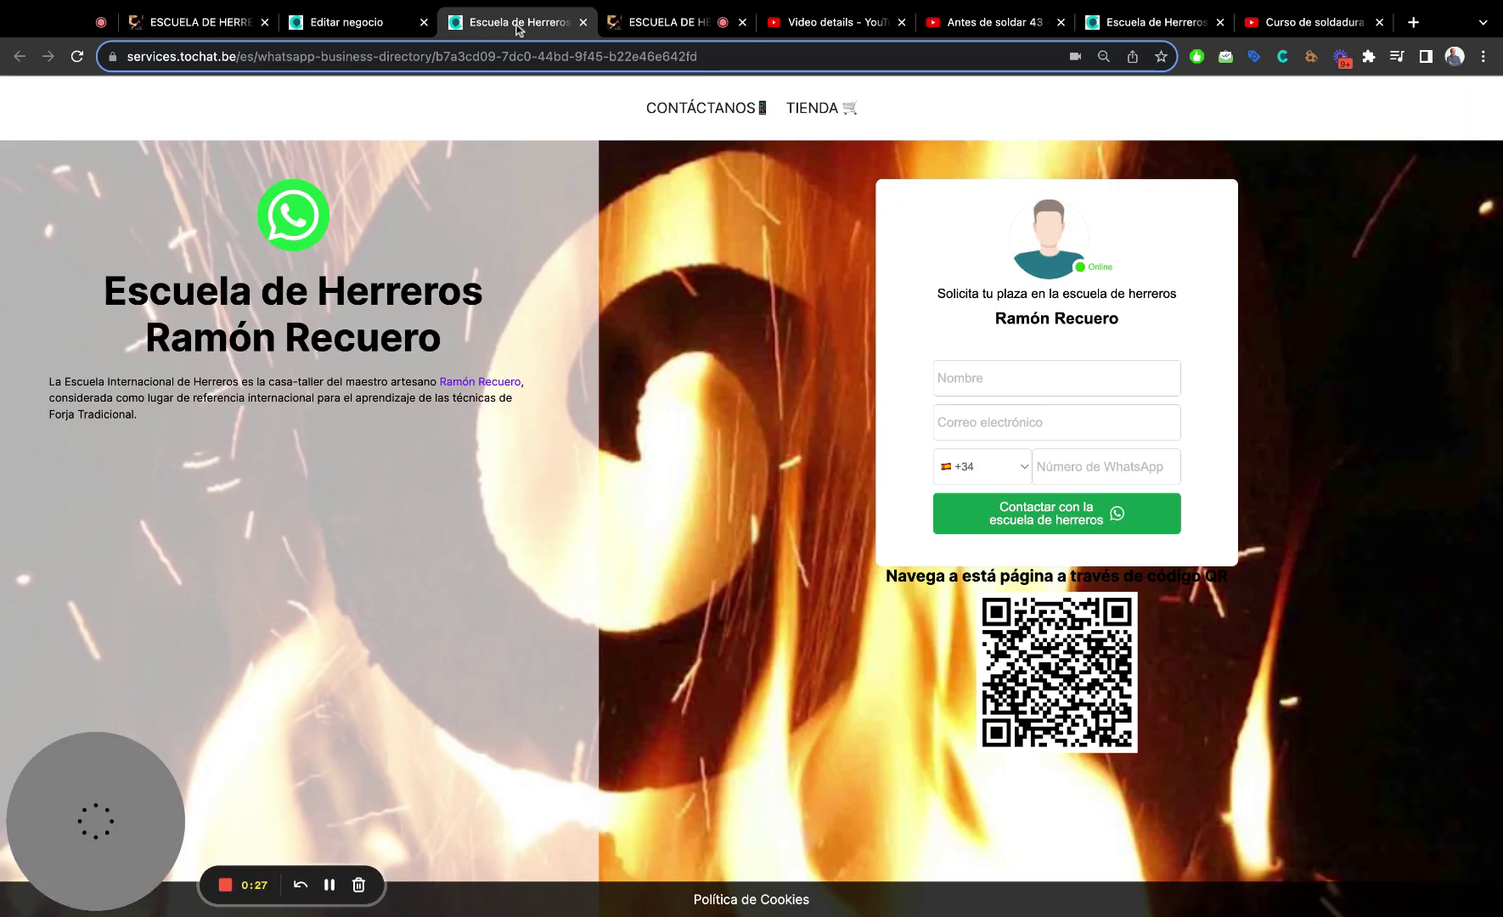